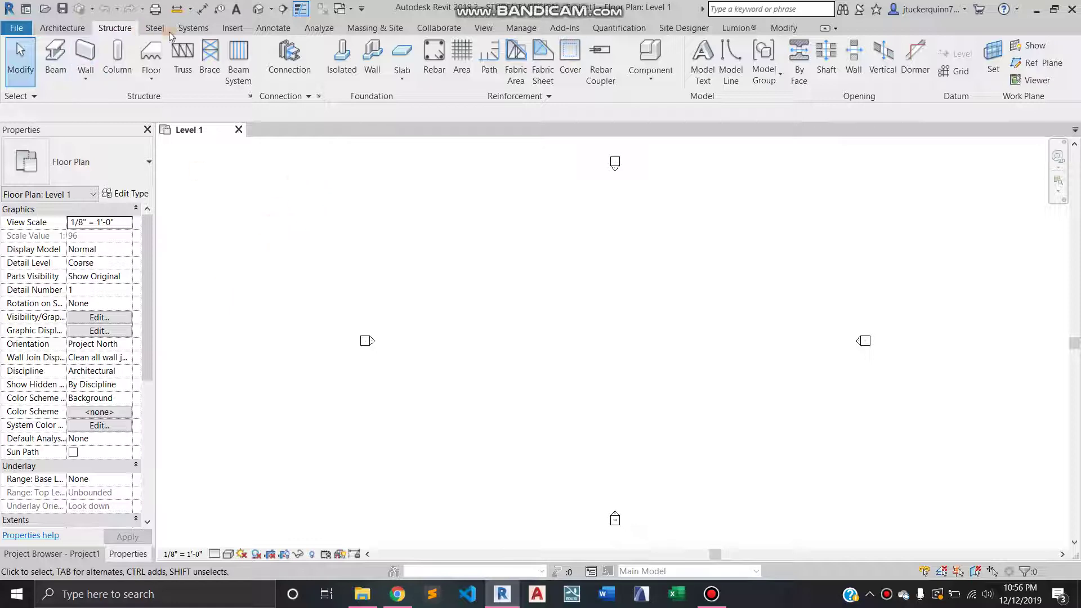
# Start a new Beam System from the Structure tab on the Level 1 floor plan.
pyautogui.click(239, 59)
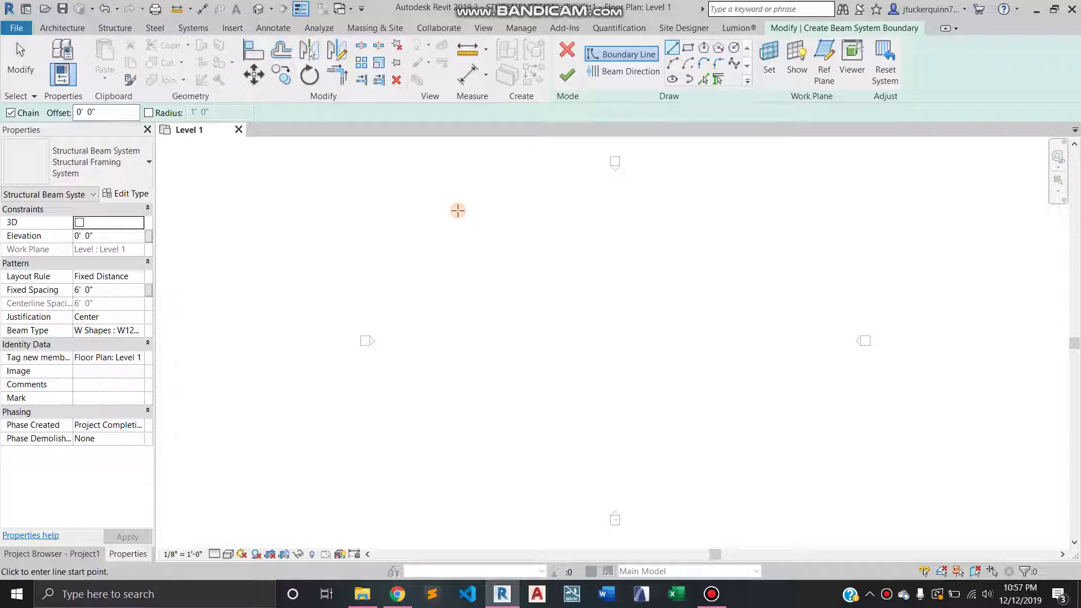
# Sketch the stepped L-shaped outline as a chain of boundary lines.
pyautogui.click(458, 211)
pyautogui.click(723, 209)
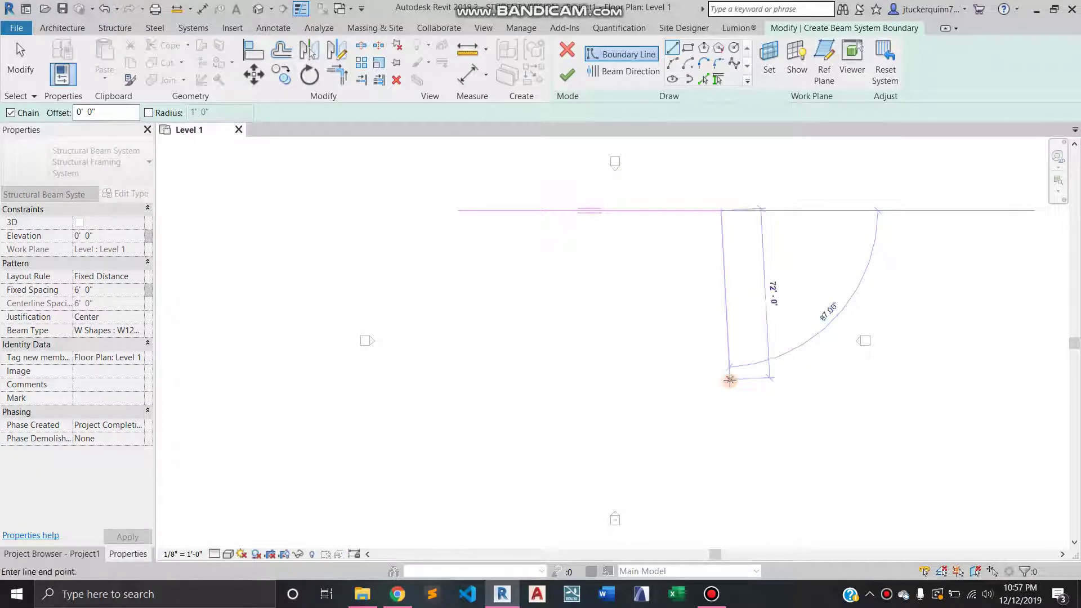
pyautogui.click(722, 380)
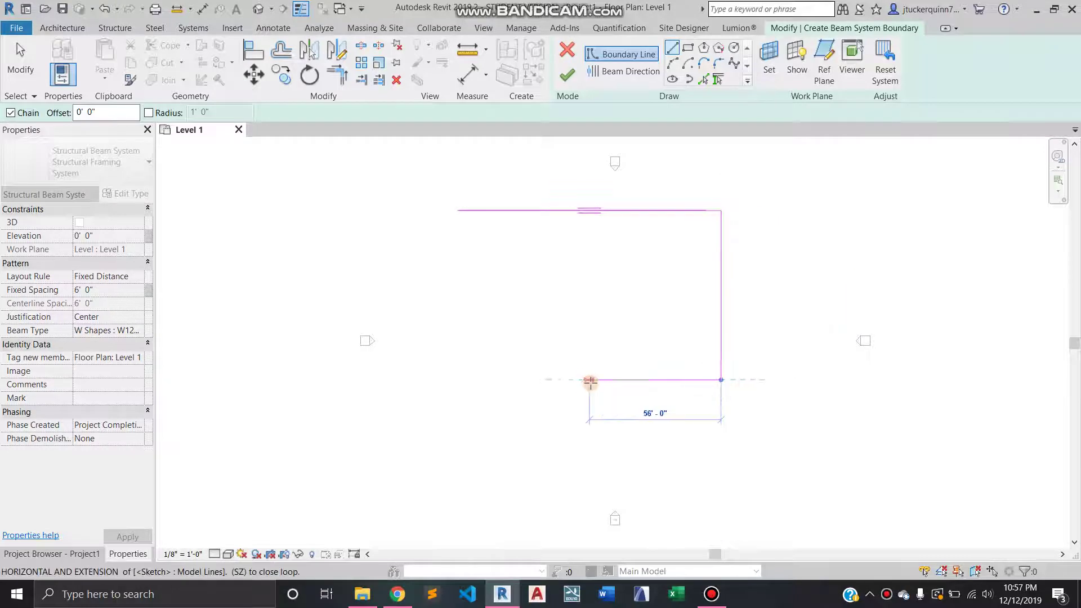
pyautogui.click(590, 380)
pyautogui.click(590, 437)
pyautogui.click(448, 428)
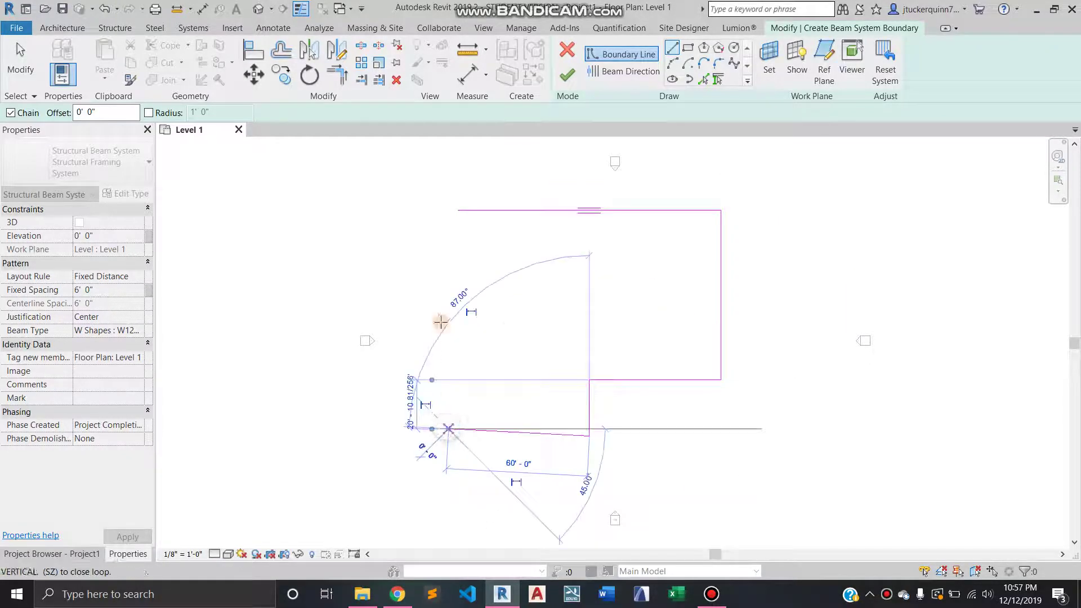
pyautogui.click(449, 211)
pyautogui.click(454, 210)
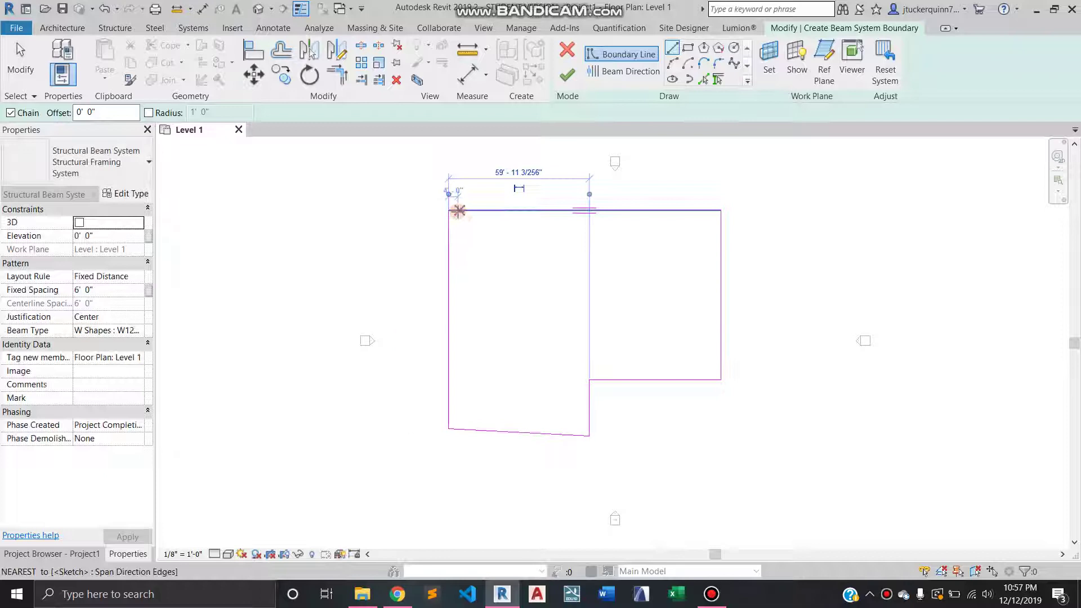
# Straighten the skewed bottom boundary line to horizontal.
pyautogui.press('Escape')
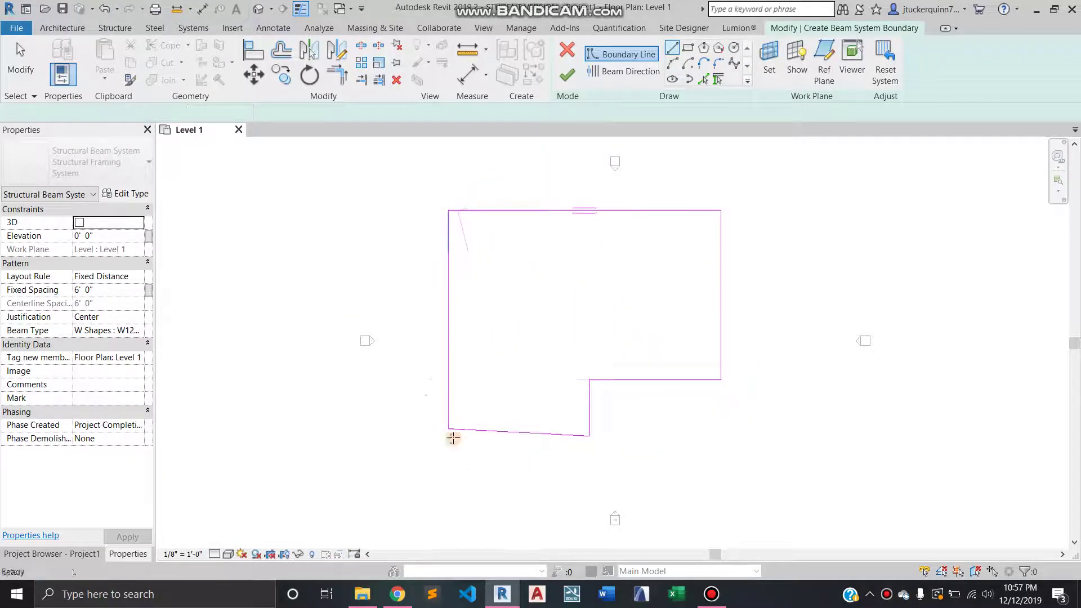
pyautogui.press('Escape')
pyautogui.click(459, 430)
pyautogui.moveTo(449, 429); pyautogui.dragTo(449, 436)
pyautogui.click(474, 435)
pyautogui.click(480, 432)
# Join the bottom and left edges into a closed corner with Trim/Extend (TR).
pyautogui.press('t')
pyautogui.press('r')
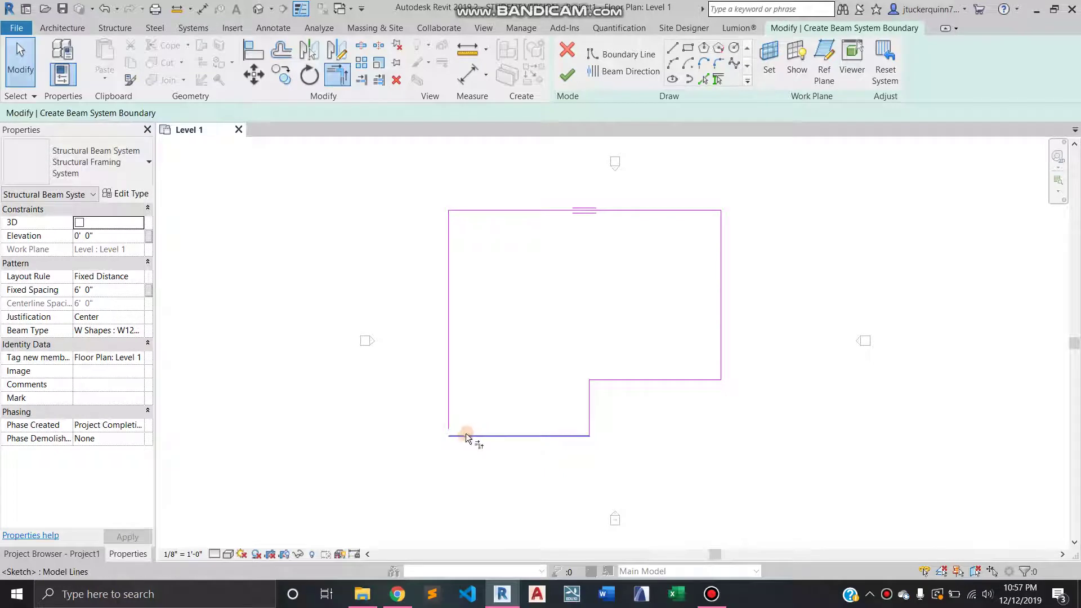
pyautogui.click(467, 435)
pyautogui.click(448, 407)
pyautogui.press('Escape')
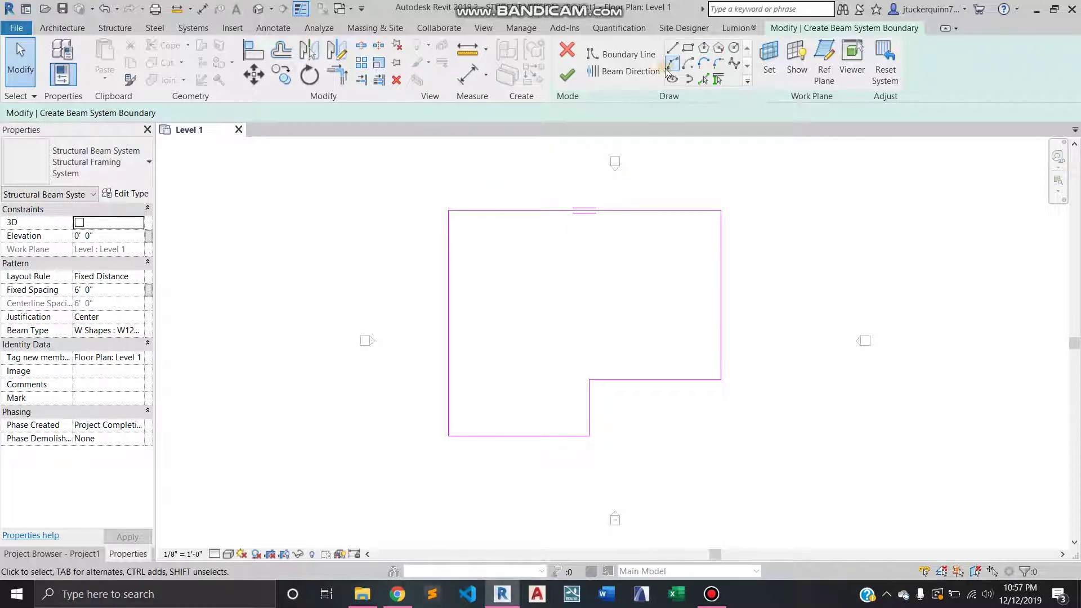
# Assign the beam span direction to the boundary's right vertical edge.
pyautogui.click(627, 73)
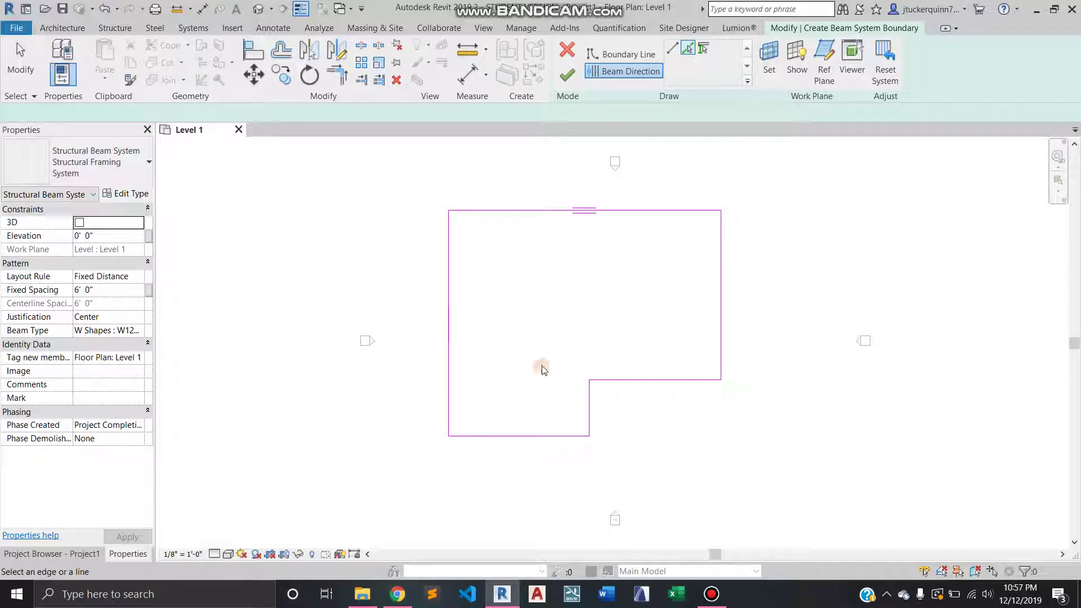
pyautogui.click(720, 341)
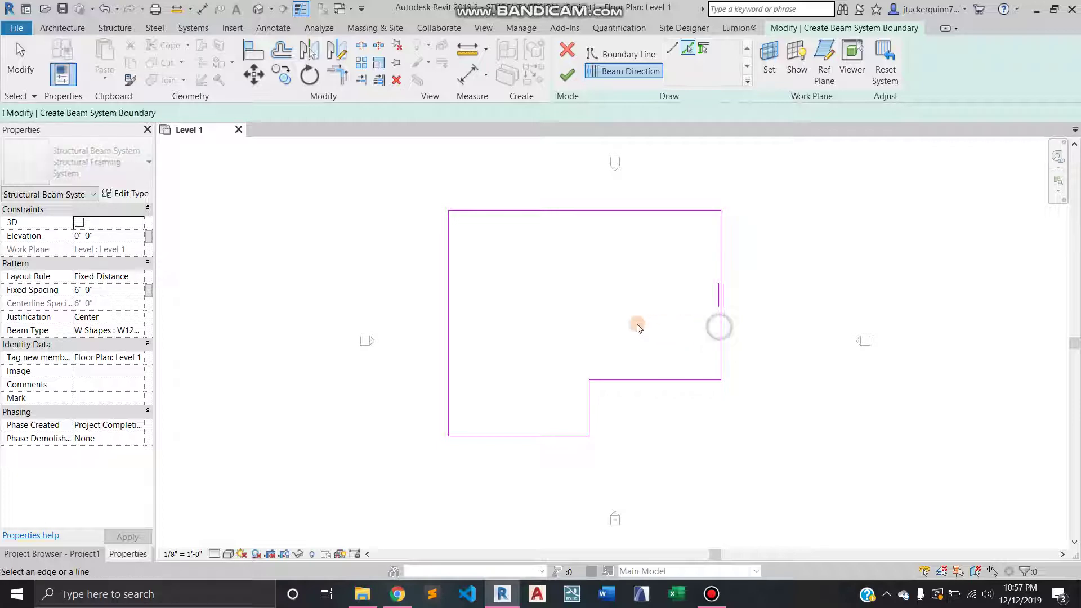
pyautogui.click(720, 299)
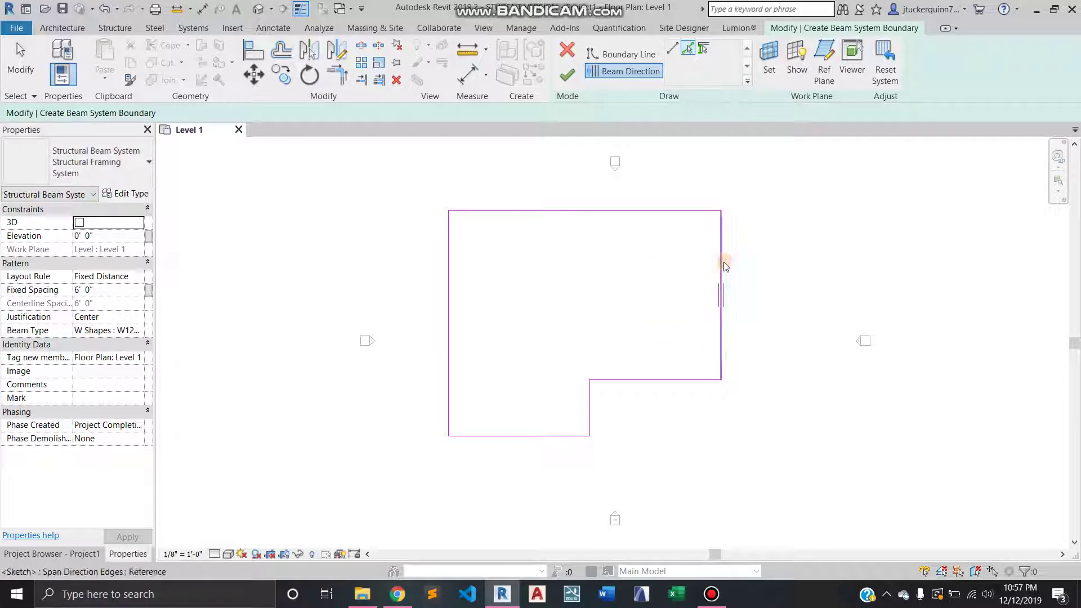
# Drag the right boundary edge and the step's lower vertical edge leftward to narrow the outline.
pyautogui.click(637, 55)
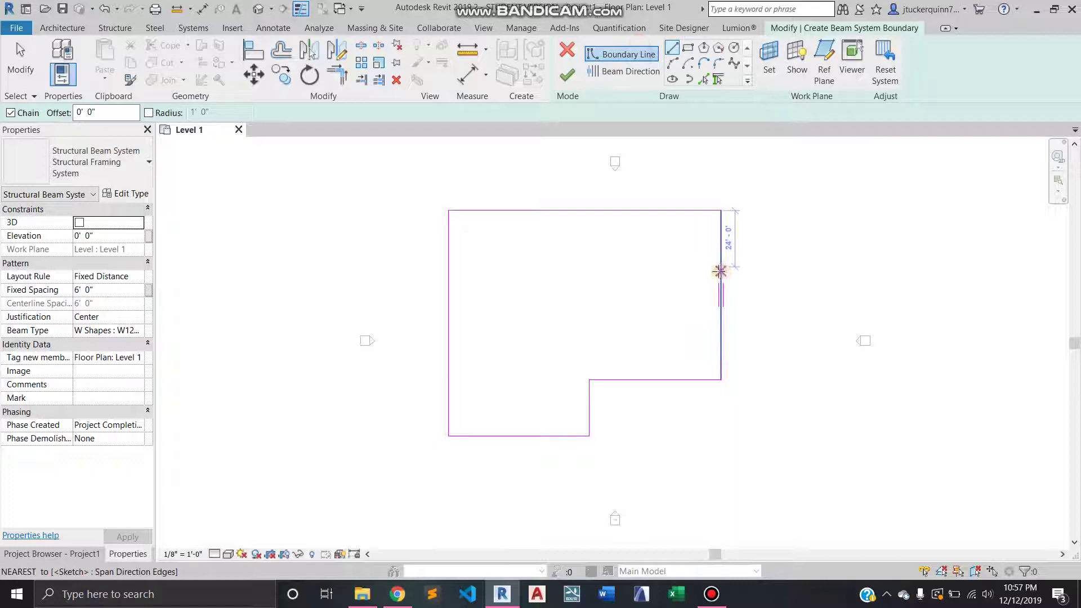
pyautogui.press('Escape')
pyautogui.moveTo(721, 263)
pyautogui.mouseDown()
pyautogui.moveTo(628, 280)
pyautogui.moveTo(636, 282)
pyautogui.mouseUp()
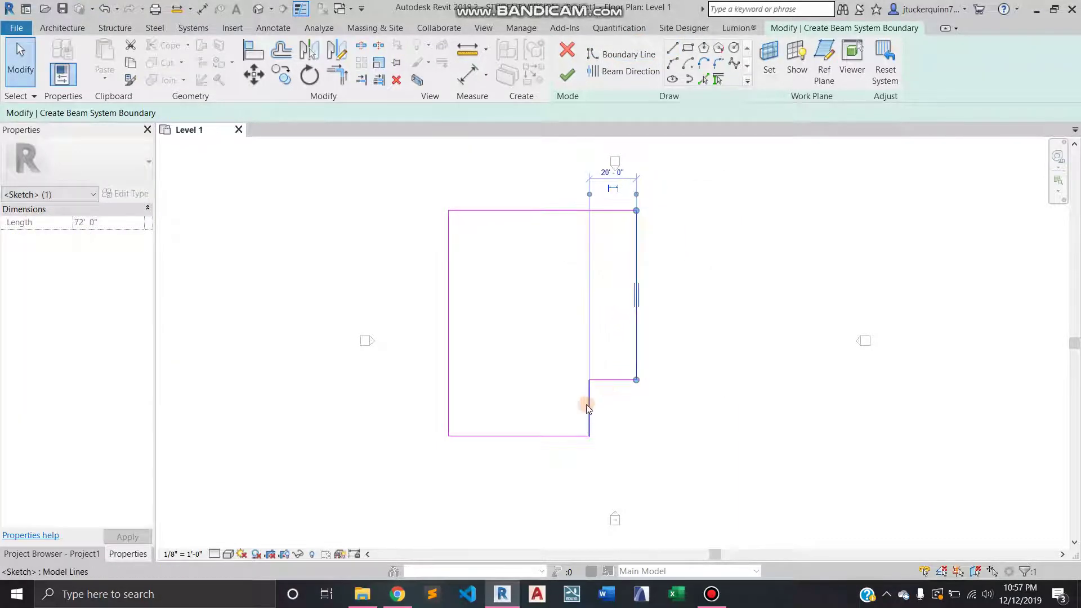
pyautogui.moveTo(587, 408)
pyautogui.mouseDown()
pyautogui.moveTo(552, 404)
pyautogui.moveTo(568, 411)
pyautogui.moveTo(557, 443)
pyautogui.mouseUp()
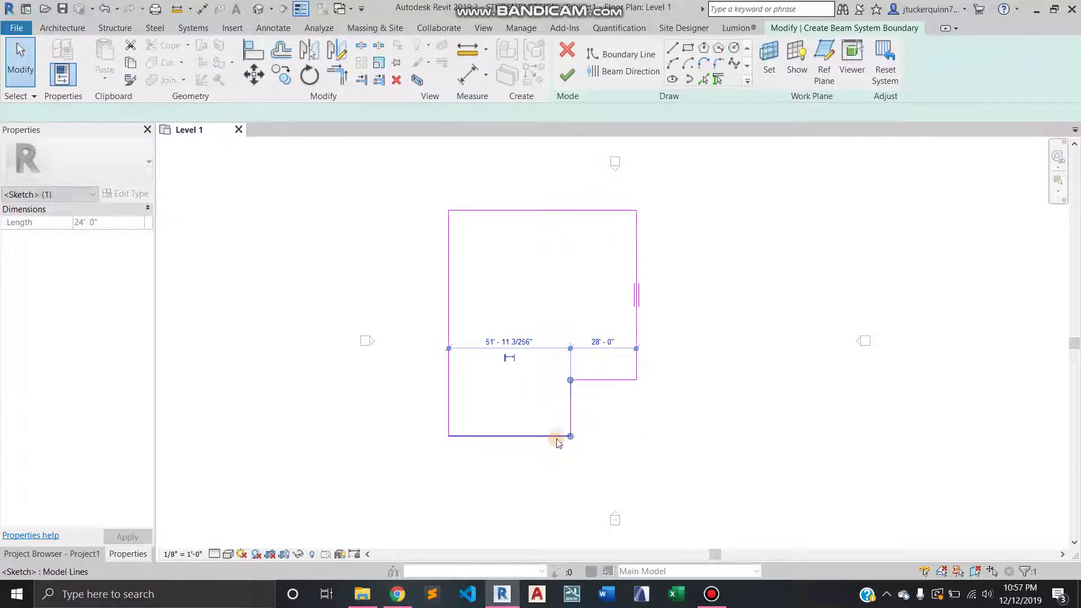
pyautogui.click(535, 189)
pyautogui.click(609, 70)
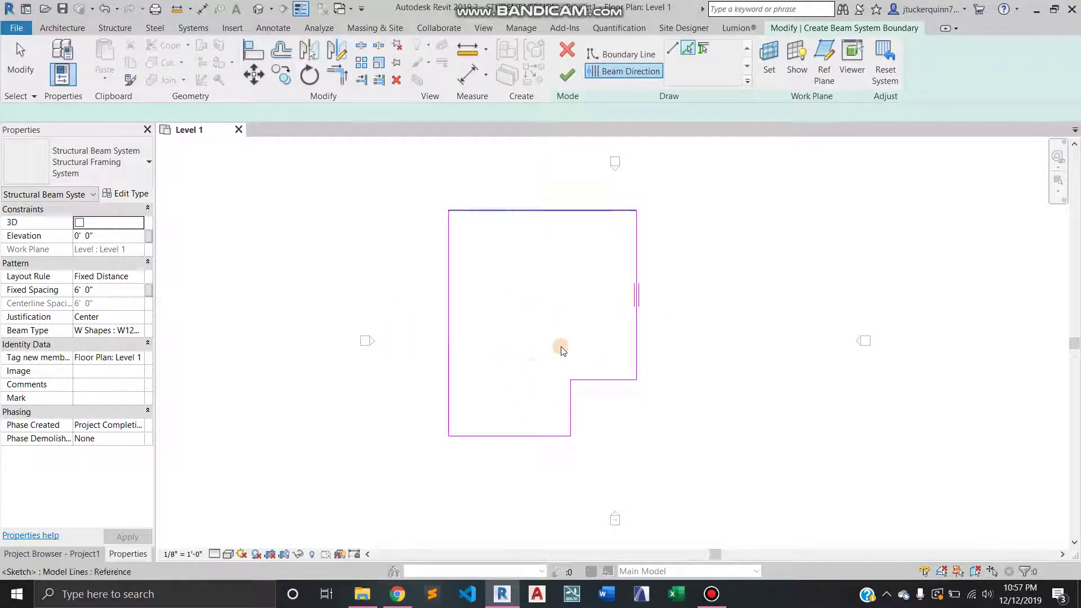
# Set the beam direction to the step's short horizontal edge.
pyautogui.click(593, 379)
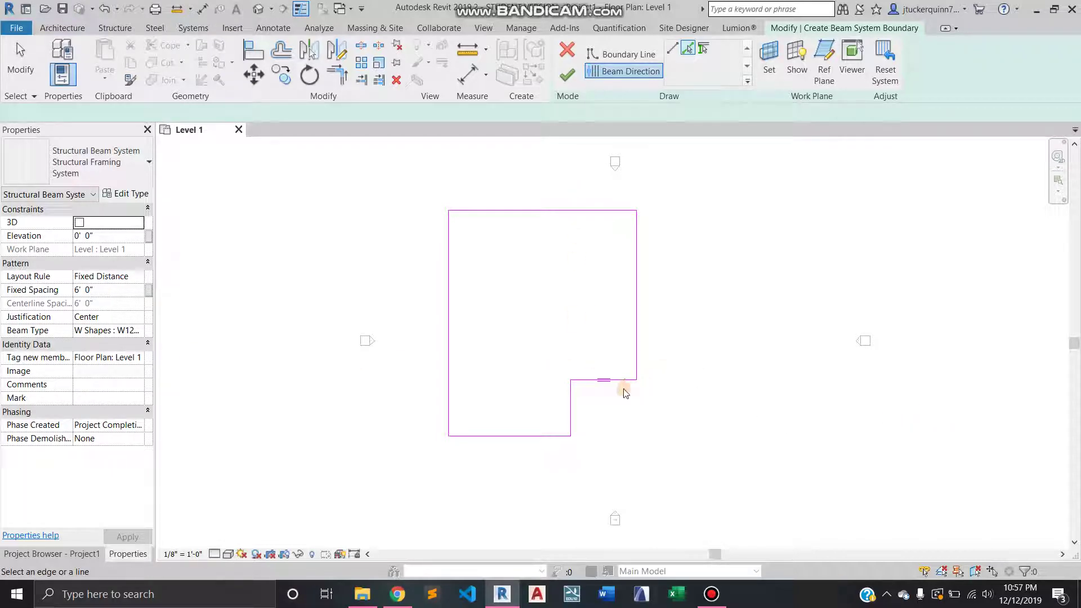
pyautogui.scroll(5, 624, 393)
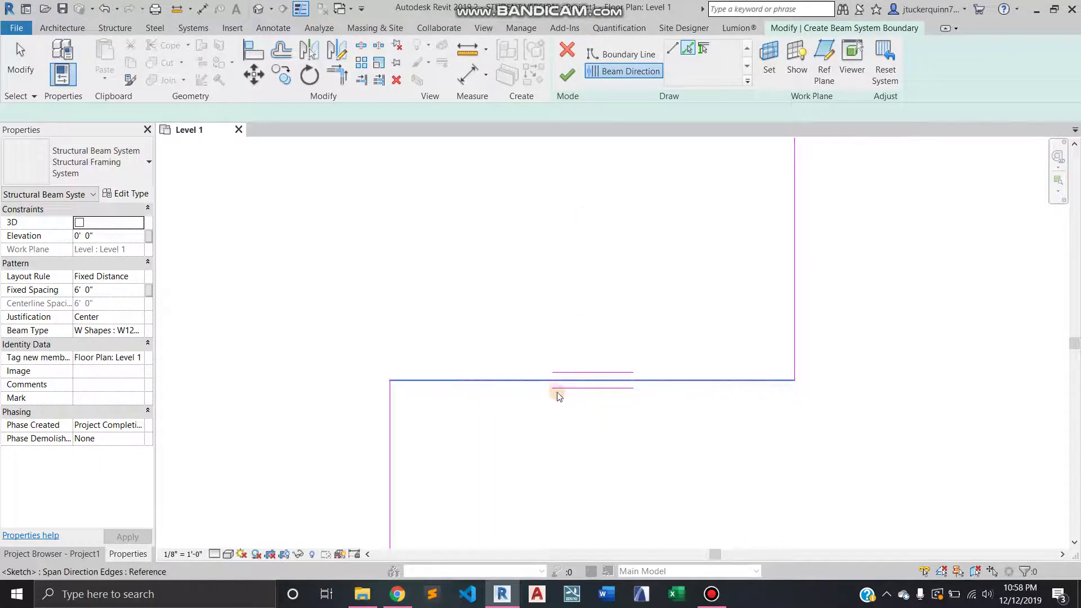
pyautogui.click(606, 381)
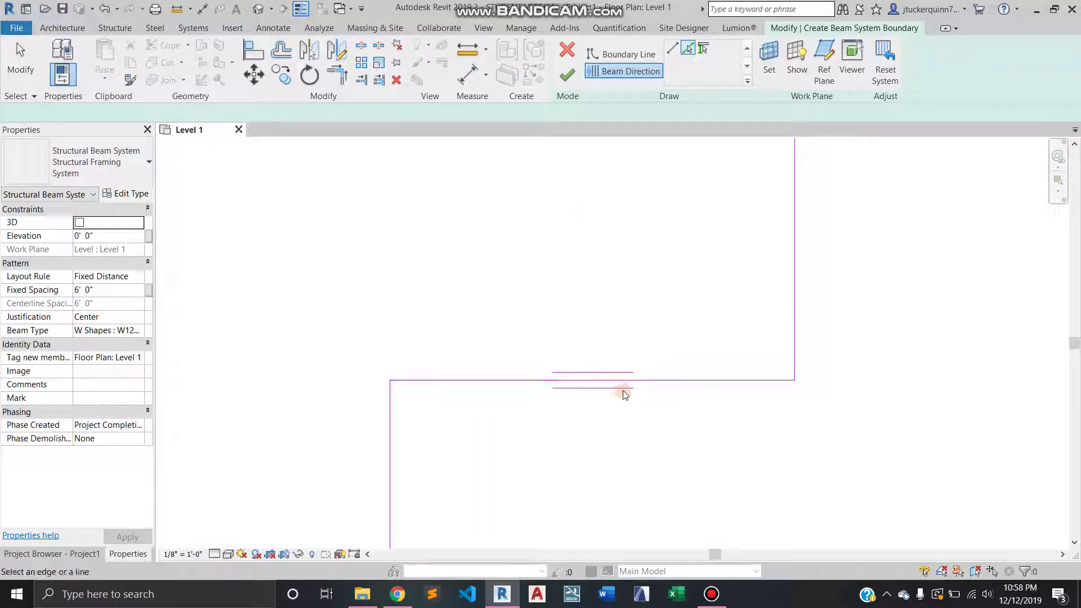
pyautogui.scroll(-2, 588, 349)
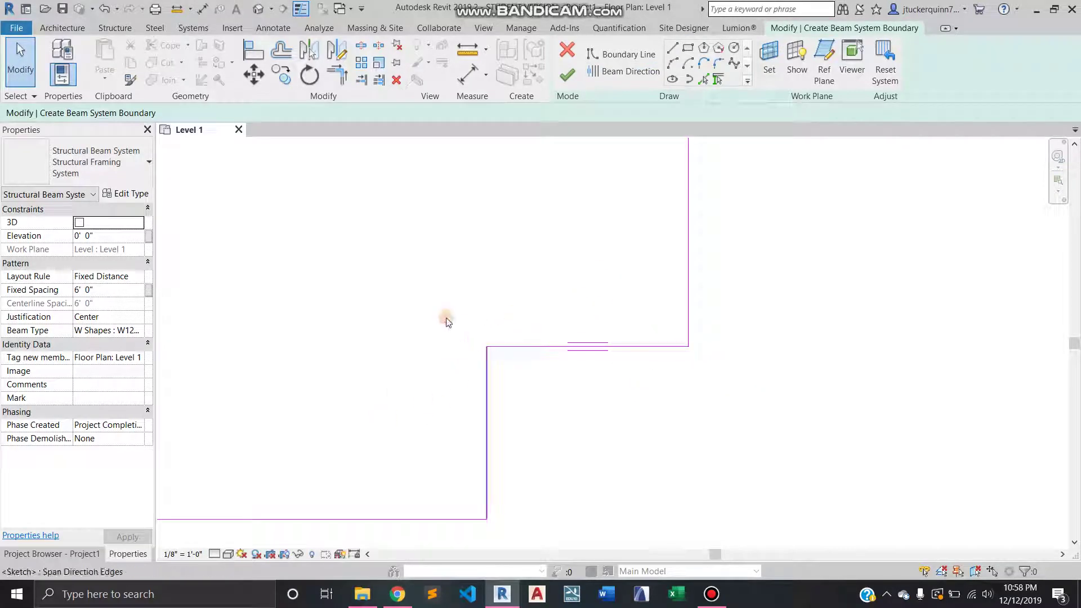
pyautogui.scroll(-1, 395, 231)
# Review the beam system type list and type properties, leaving them unchanged.
pyautogui.click(116, 161)
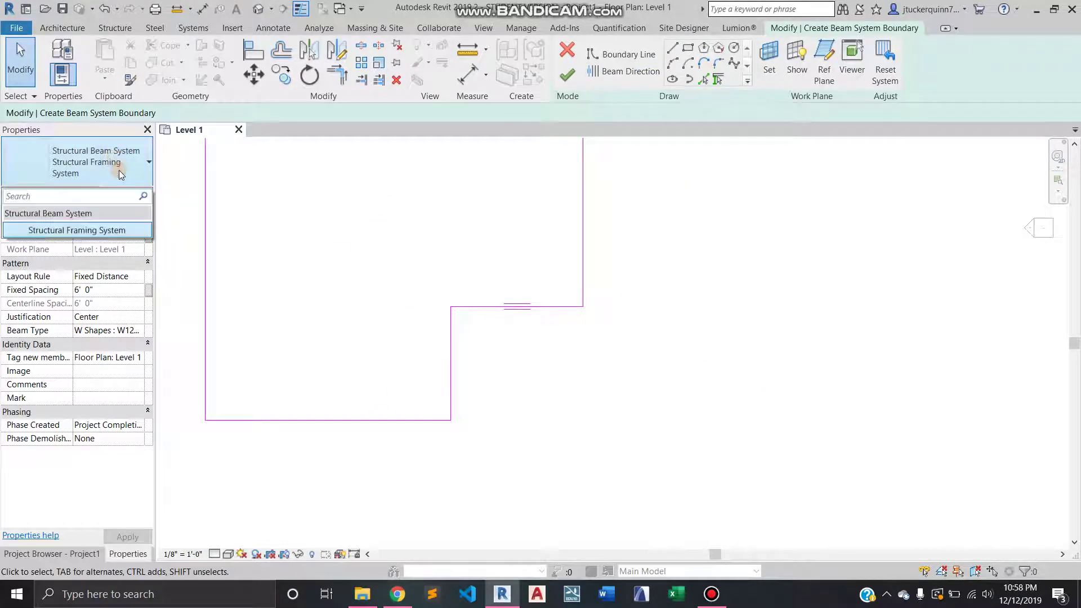
pyautogui.click(119, 170)
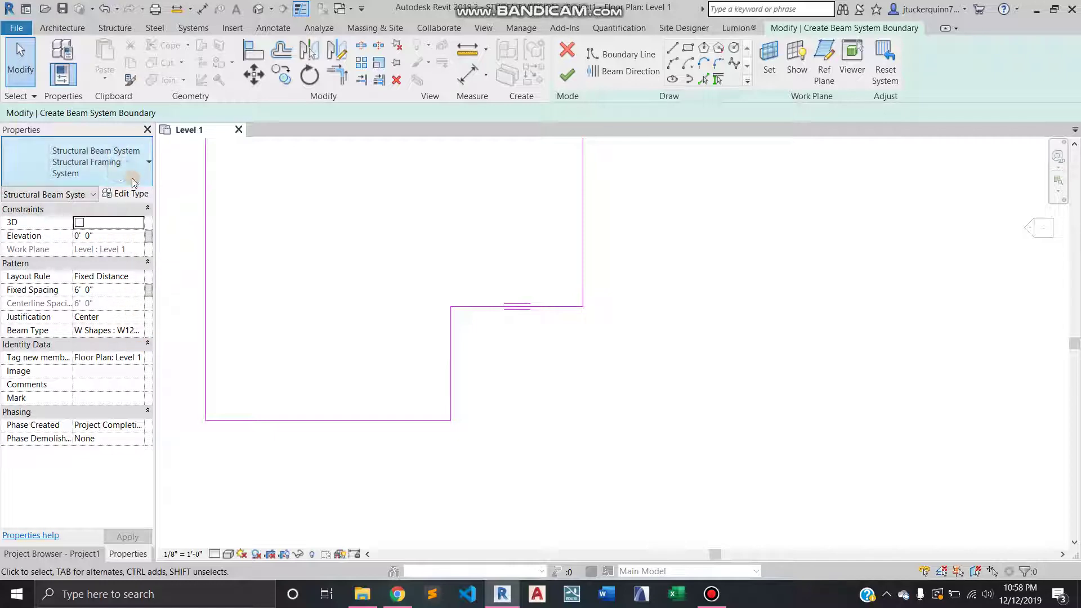
pyautogui.click(122, 194)
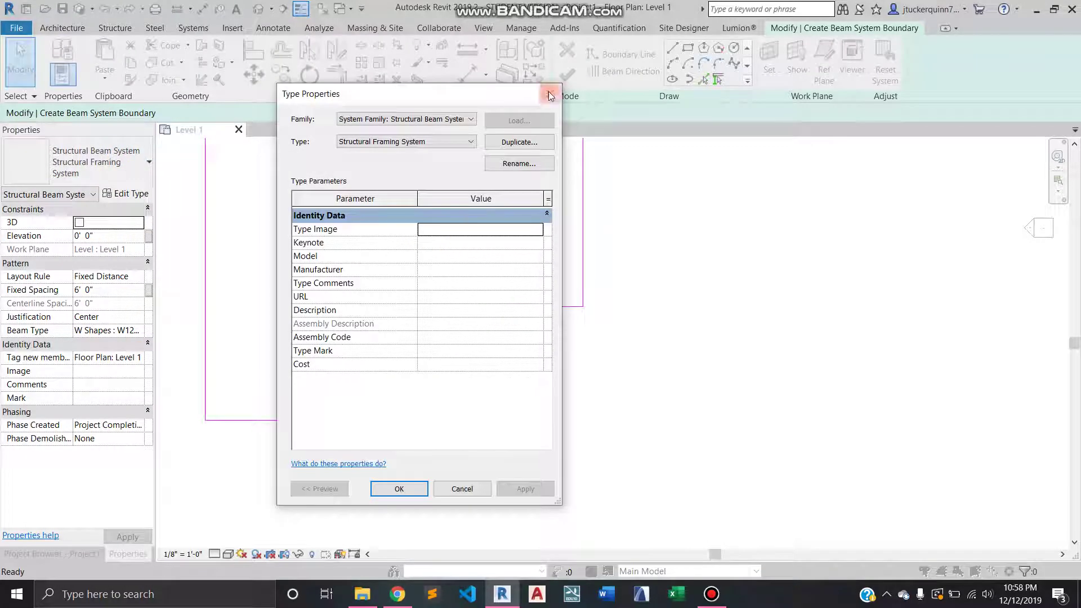
pyautogui.click(550, 95)
# Finish the sketch to create the W12X26 beam system.
pyautogui.click(567, 74)
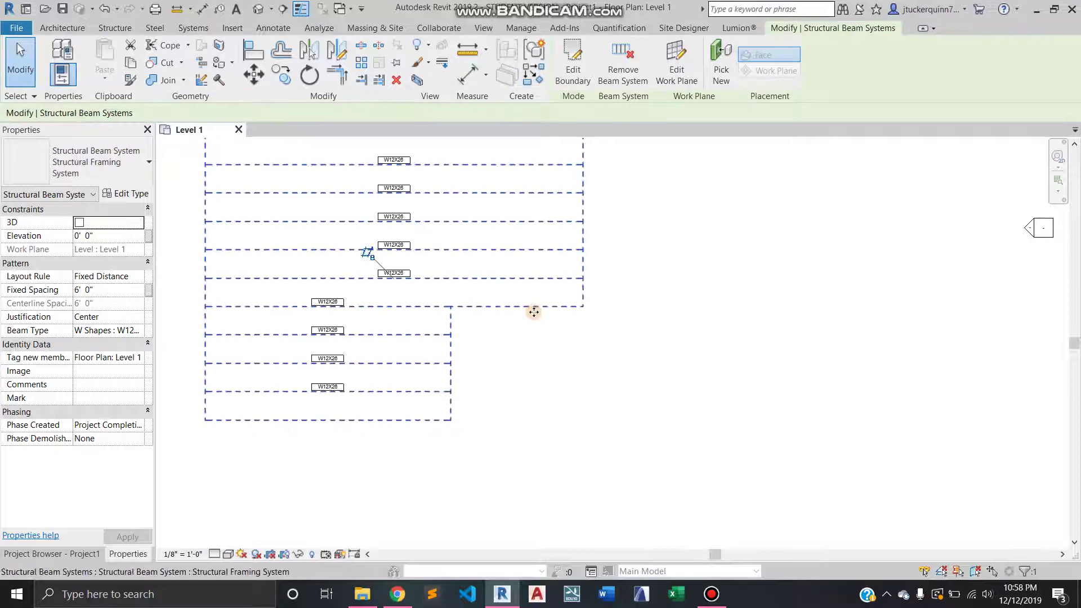
pyautogui.scroll(-3, 534, 312)
pyautogui.scroll(2, 496, 219)
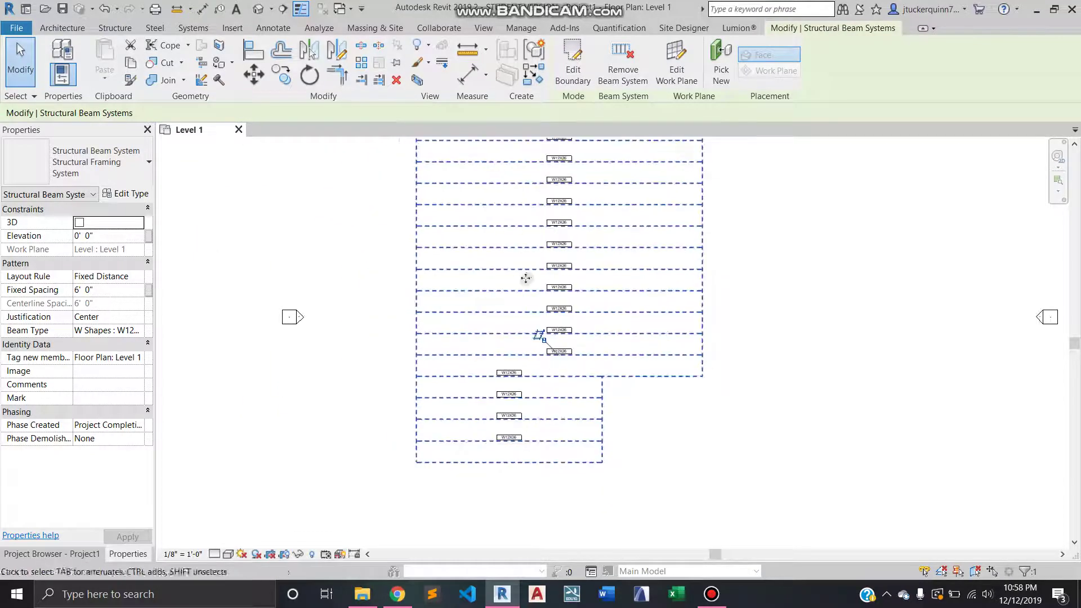
pyautogui.scroll(-1, 552, 315)
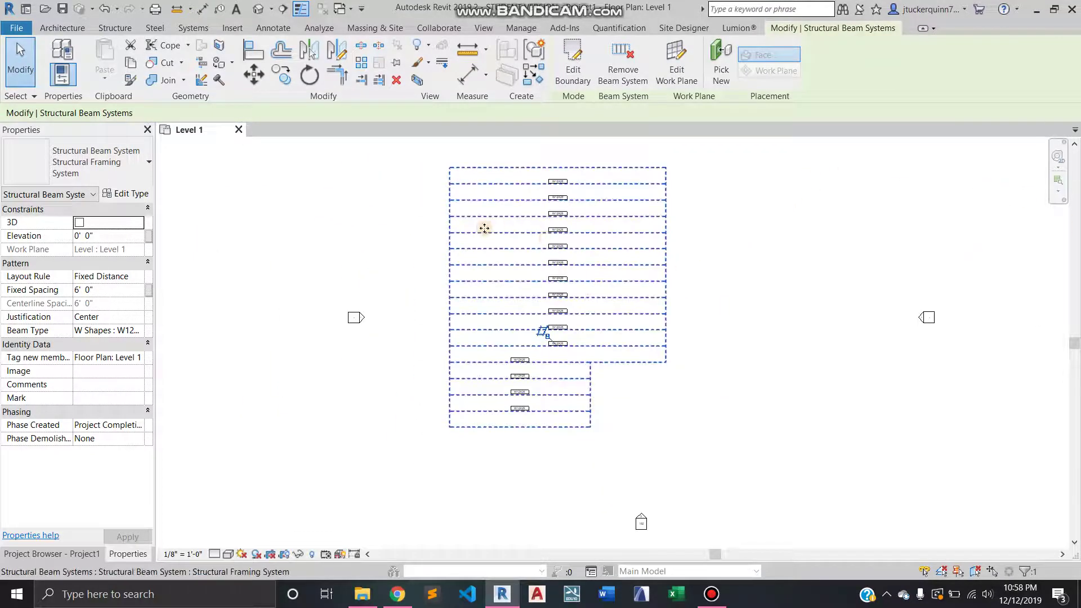
# Show the default {3D} view of the model.
pyautogui.click(48, 554)
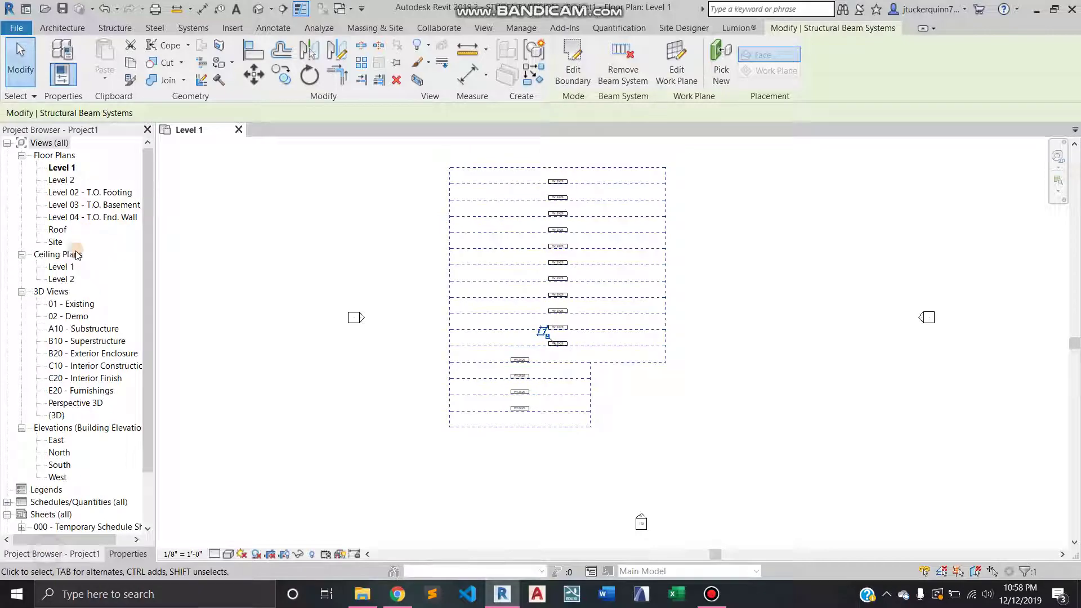
pyautogui.click(257, 9)
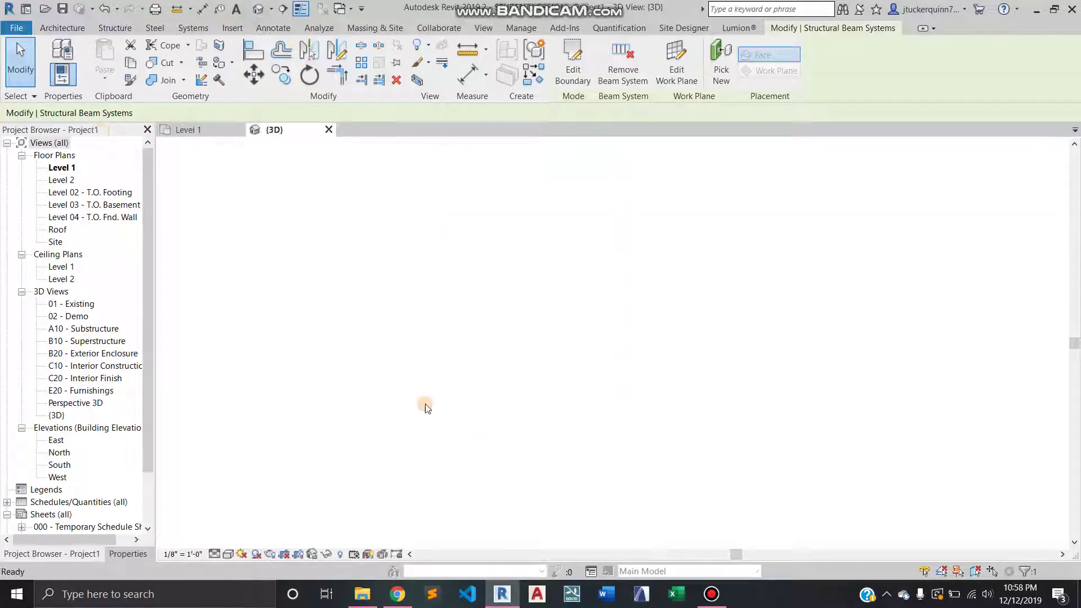
pyautogui.scroll(5, 572, 367)
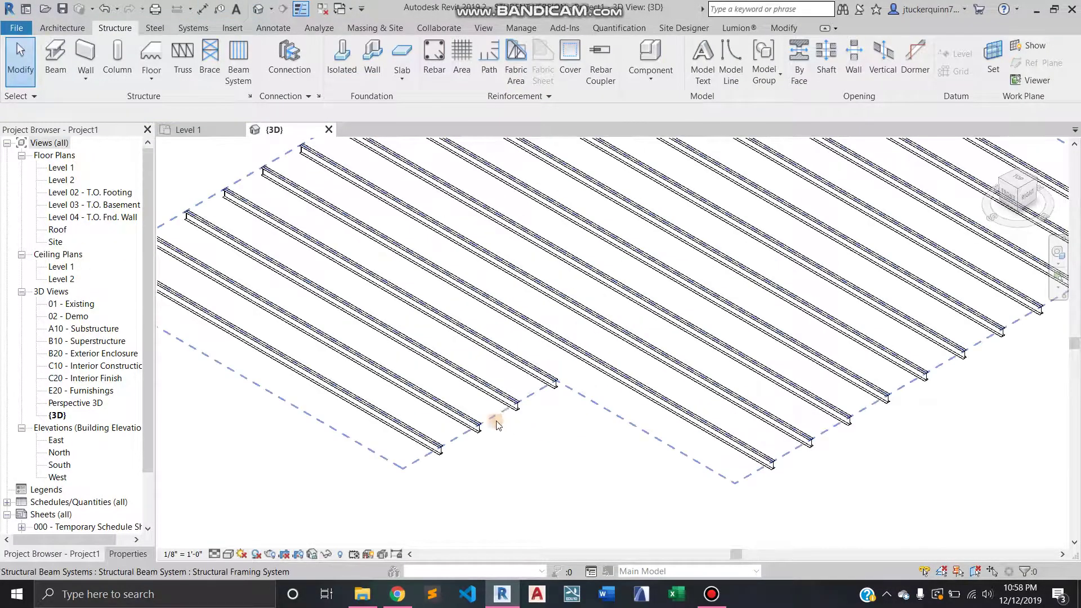
# Select the beam system and inspect its type properties without changes.
pyautogui.scroll(5, 512, 410)
pyautogui.scroll(-3, 513, 409)
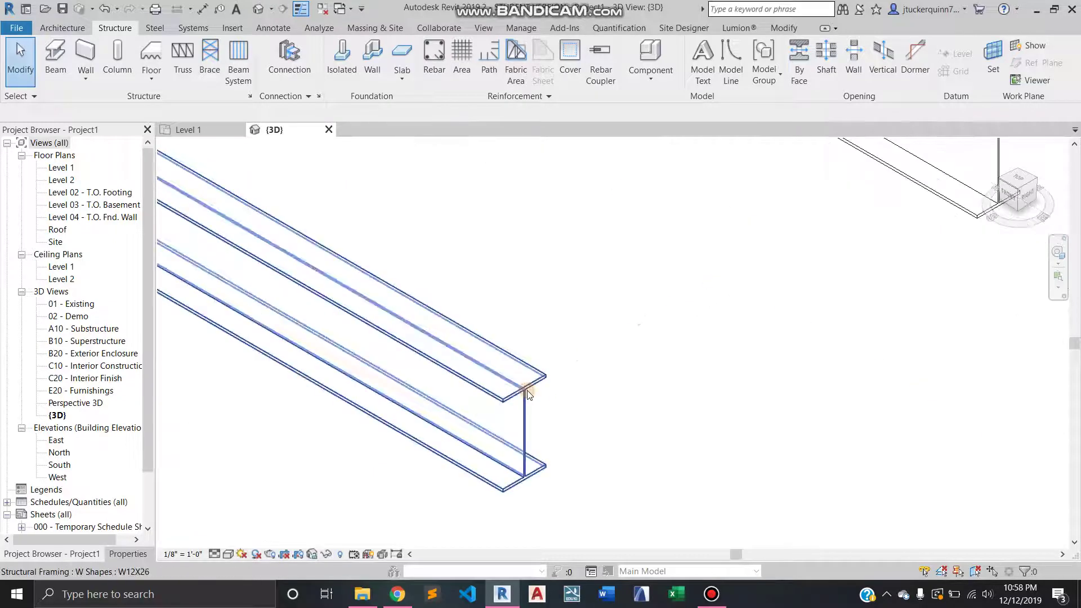
pyautogui.scroll(4, 504, 428)
pyautogui.click(519, 388)
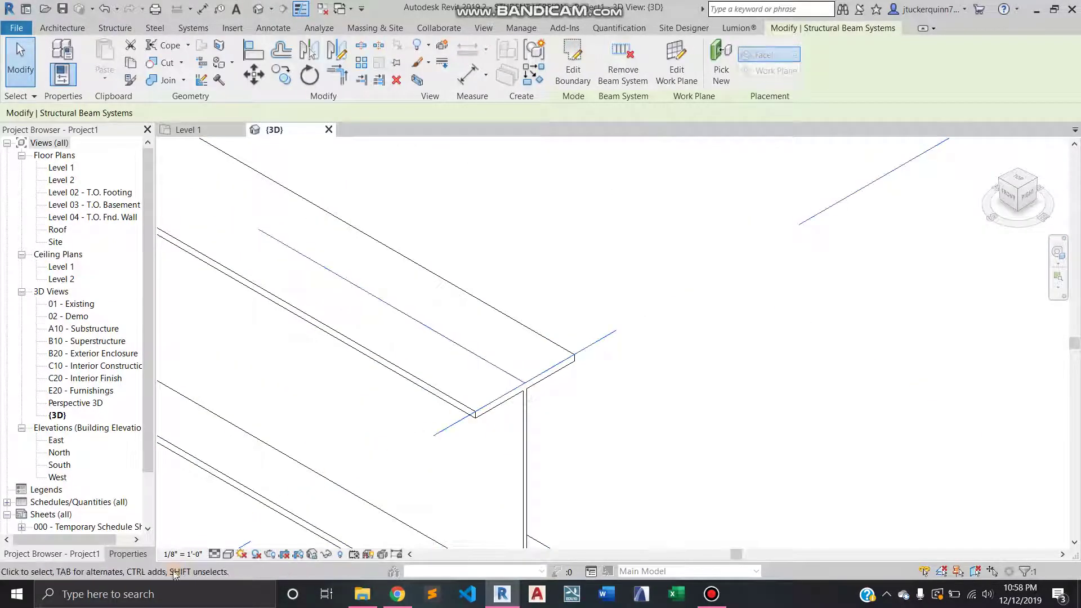
pyautogui.click(128, 554)
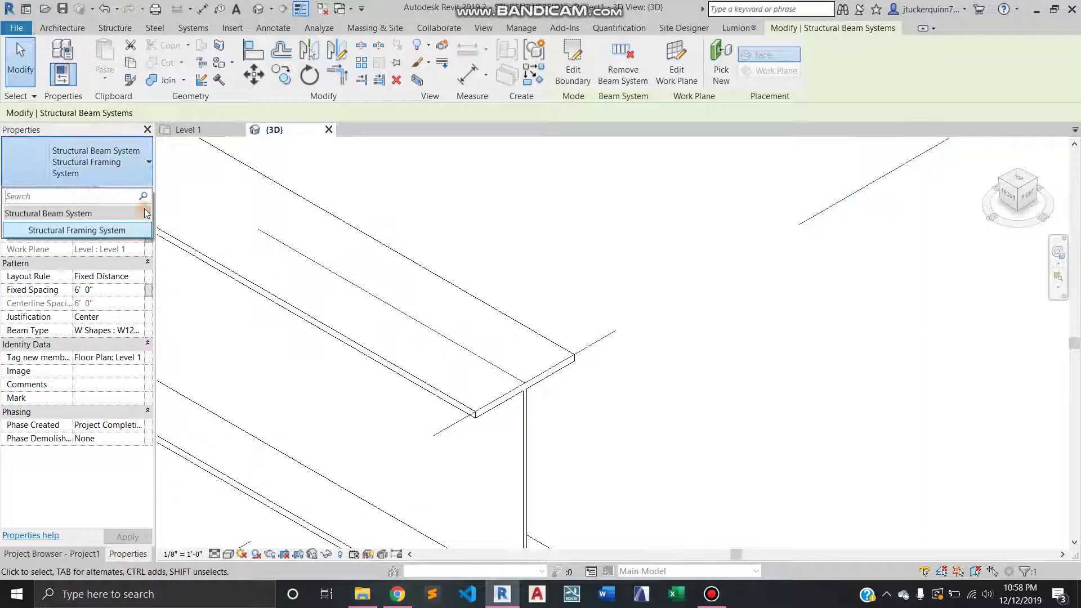
pyautogui.click(133, 194)
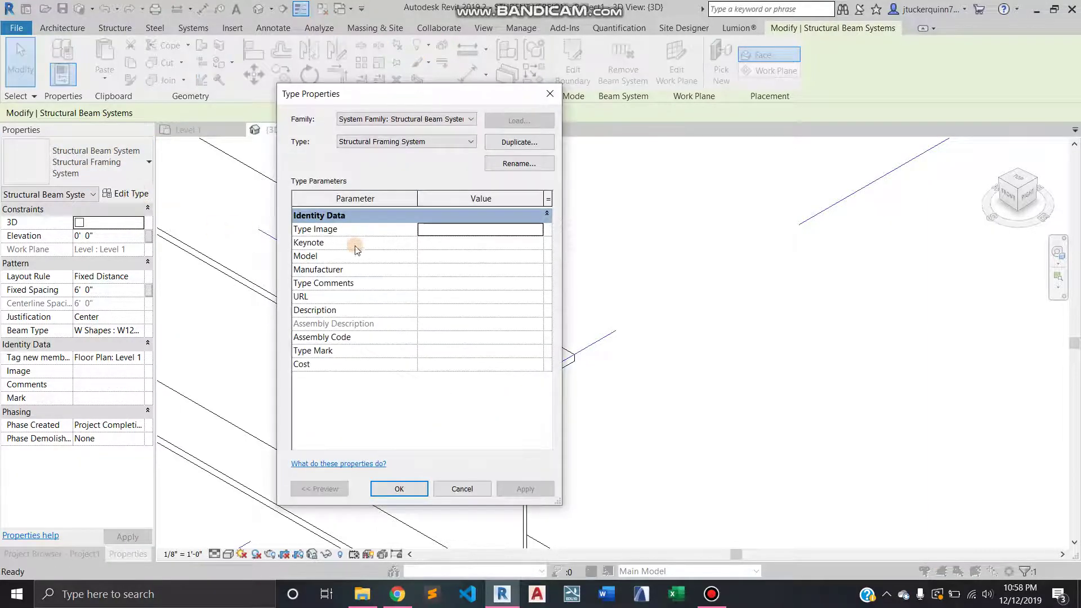
pyautogui.click(550, 93)
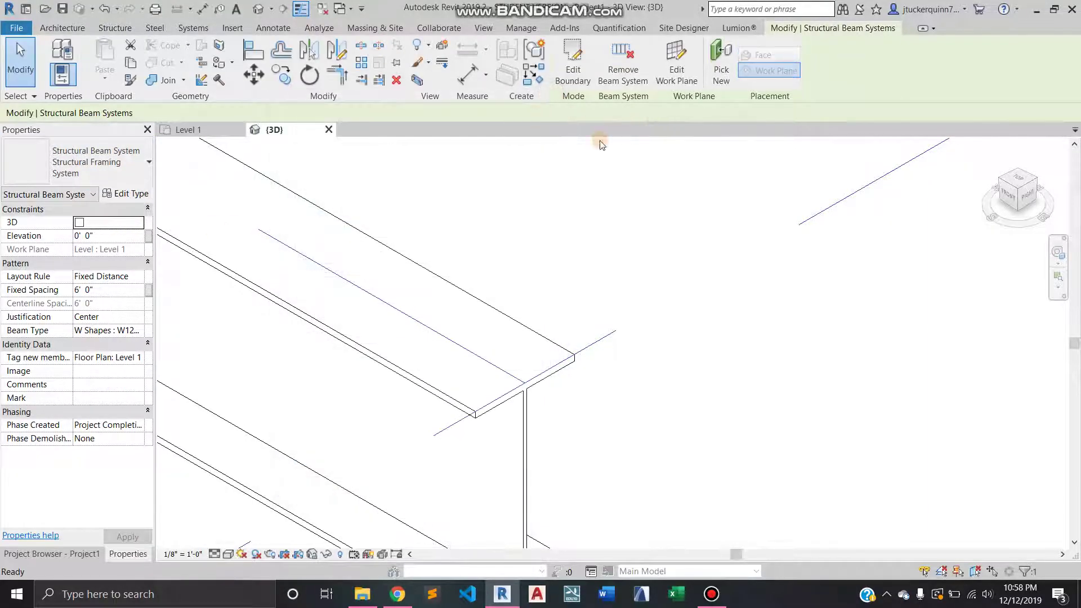
# Open the W12X26 beam's family, close it without saving, and reselect the beam.
pyautogui.click(527, 432)
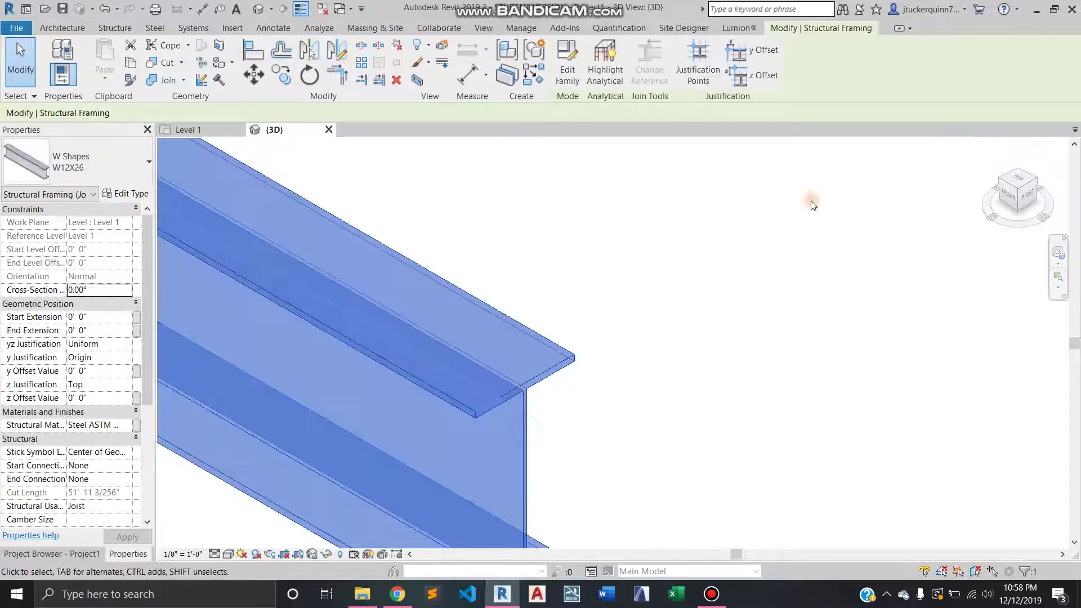
pyautogui.click(561, 63)
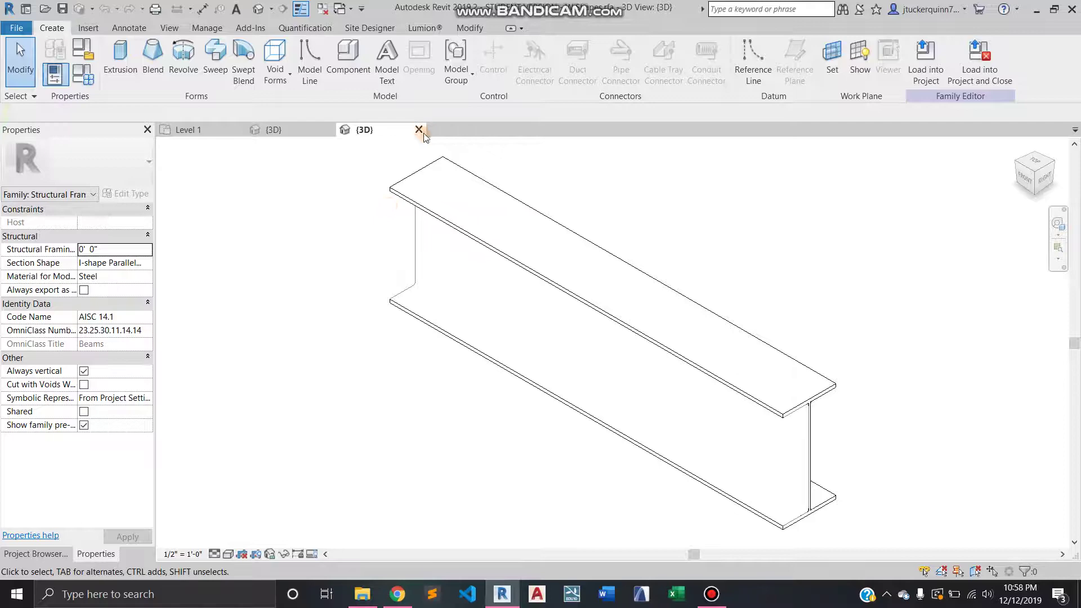
pyautogui.click(420, 131)
pyautogui.click(573, 299)
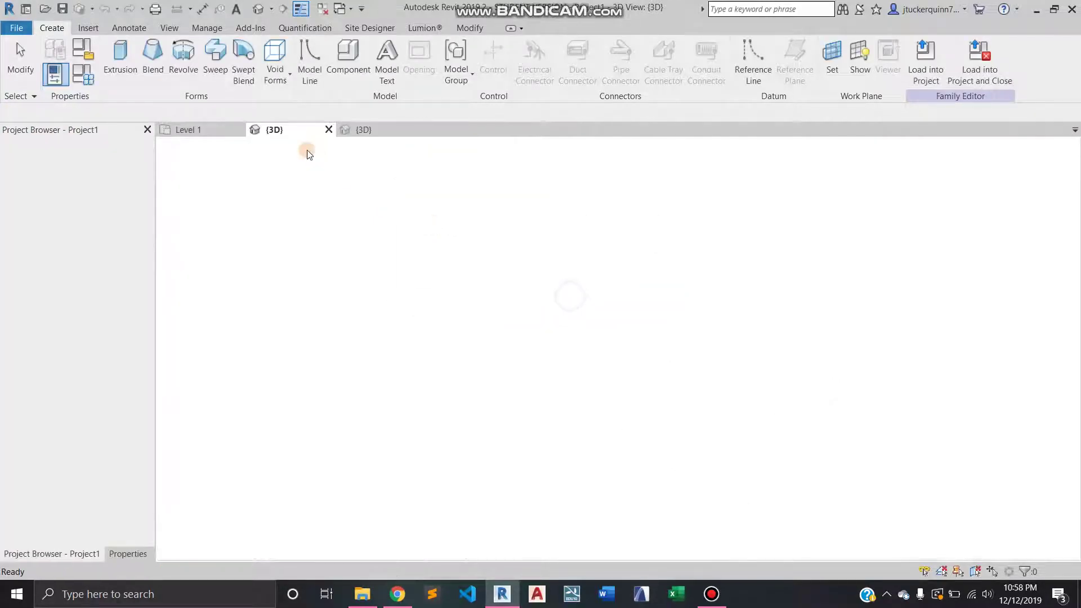
pyautogui.click(496, 410)
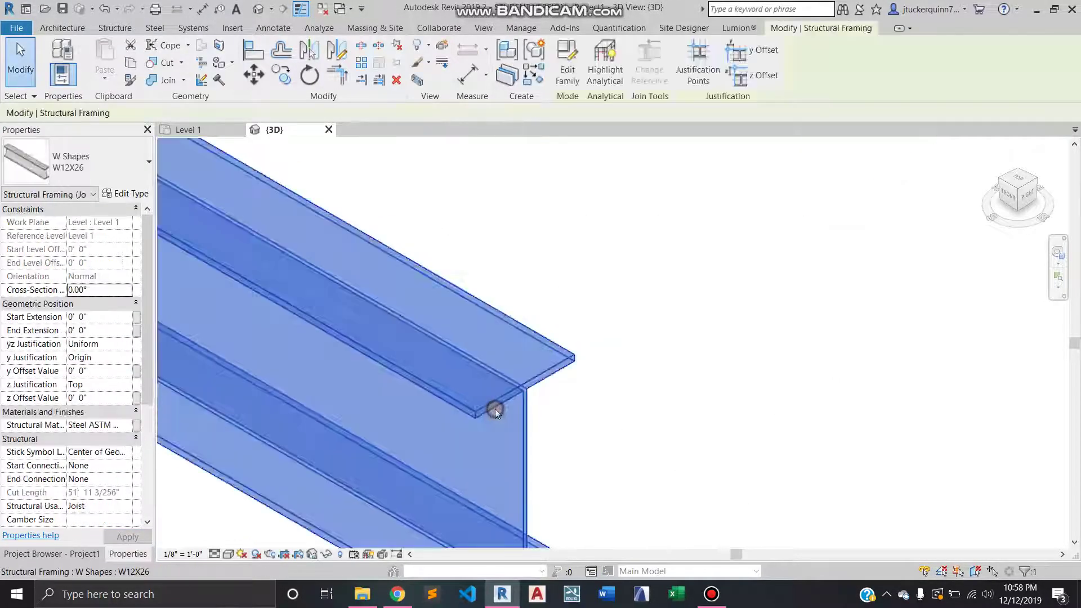
pyautogui.click(126, 172)
# From the W12X26 type properties, browse the family library to Structural Framing > Wood.
pyautogui.click(136, 163)
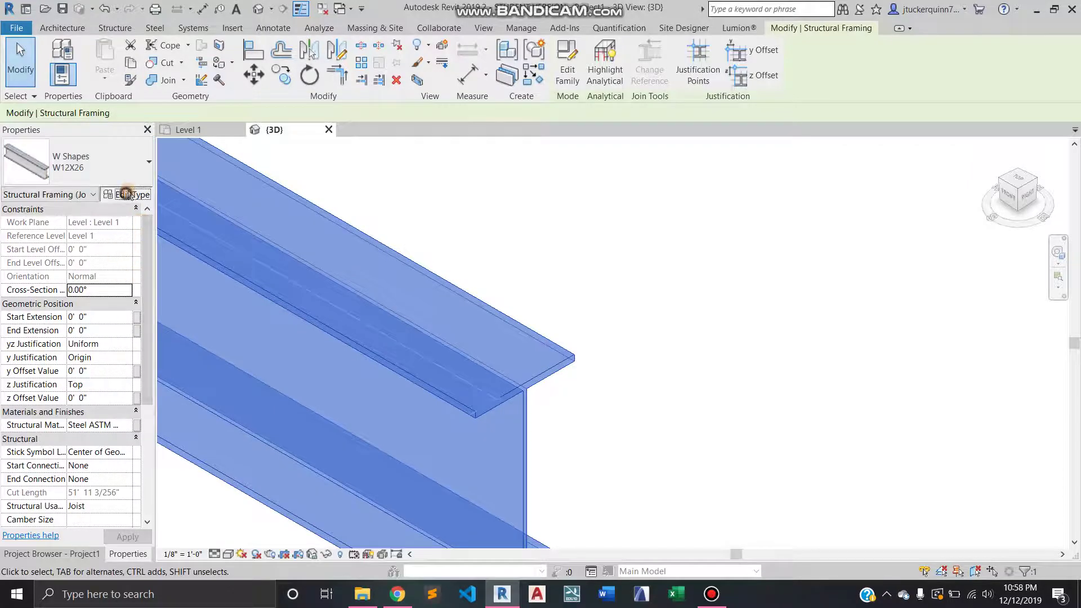
pyautogui.click(126, 194)
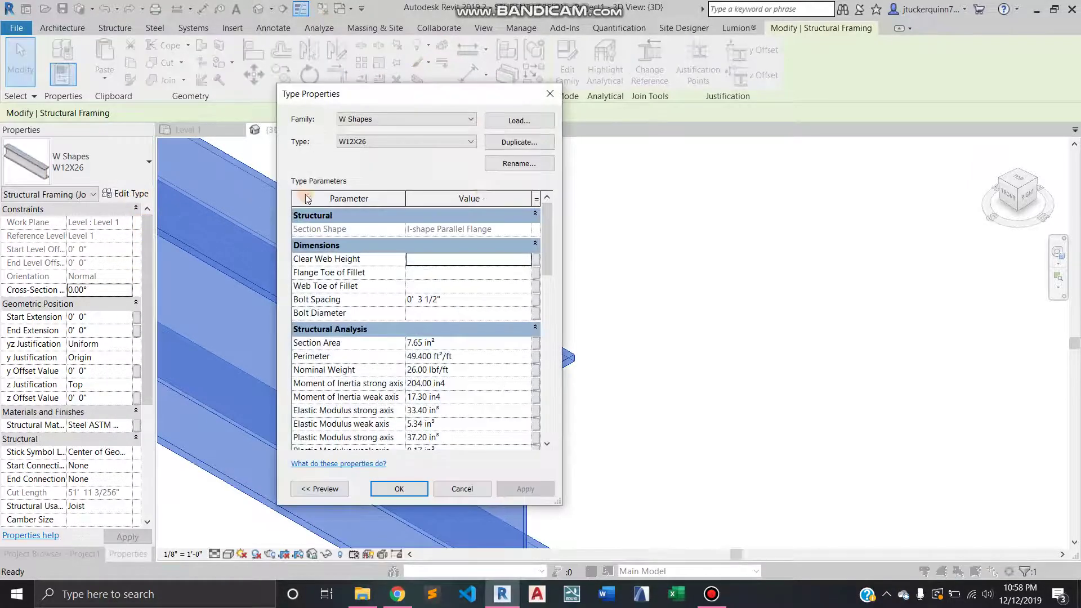
pyautogui.click(514, 125)
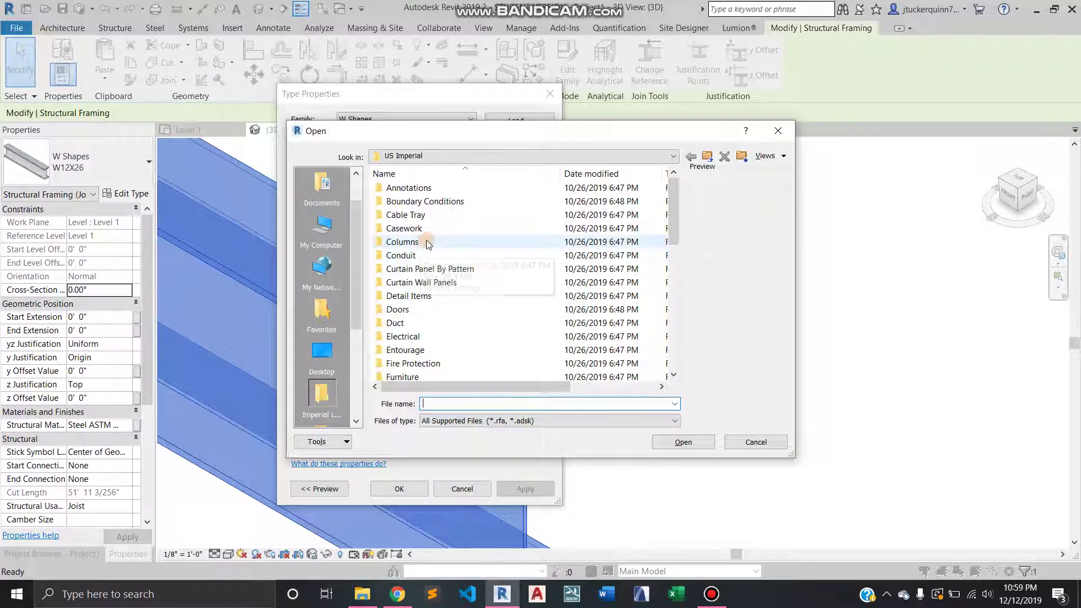
pyautogui.scroll(-6, 426, 243)
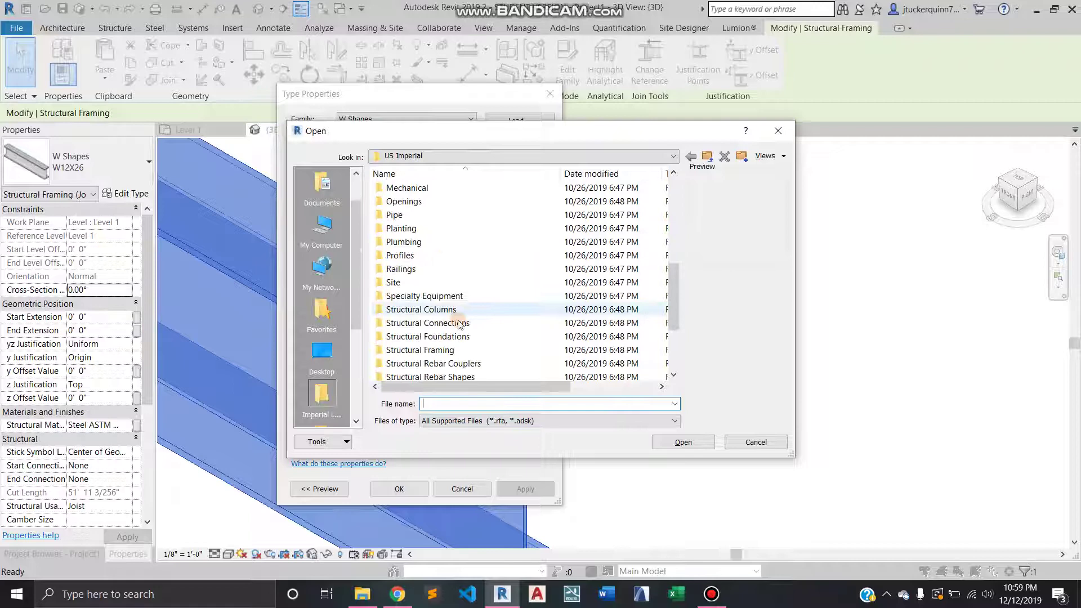
pyautogui.doubleClick(455, 350)
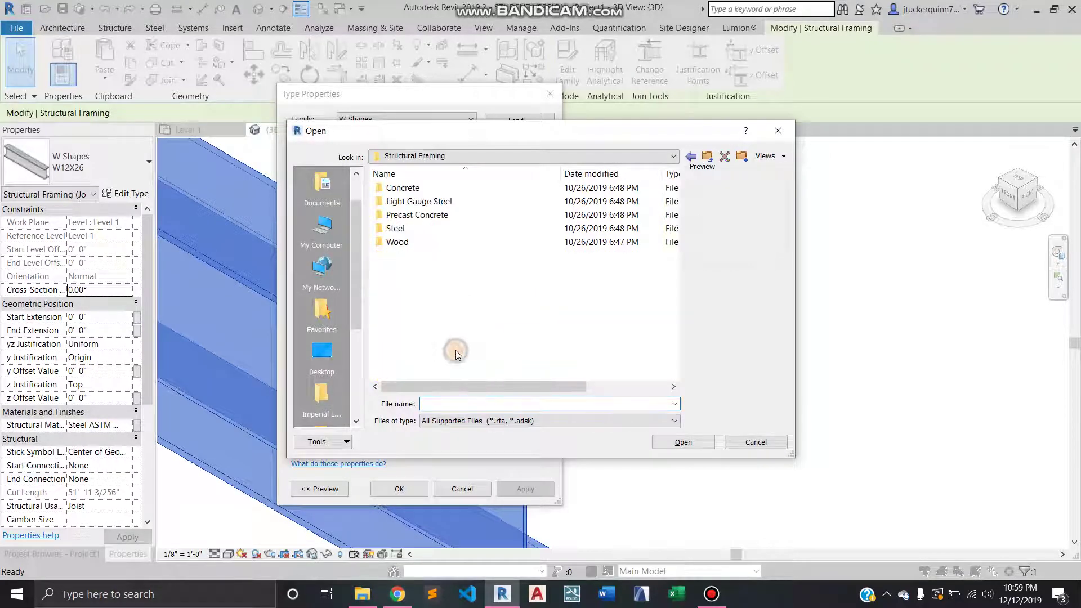
pyautogui.doubleClick(427, 242)
# Preview Dimension Lumber, Glulam, LVL, Plywood Web Joist, TJL and TJS families, then cancel.
pyautogui.click(437, 187)
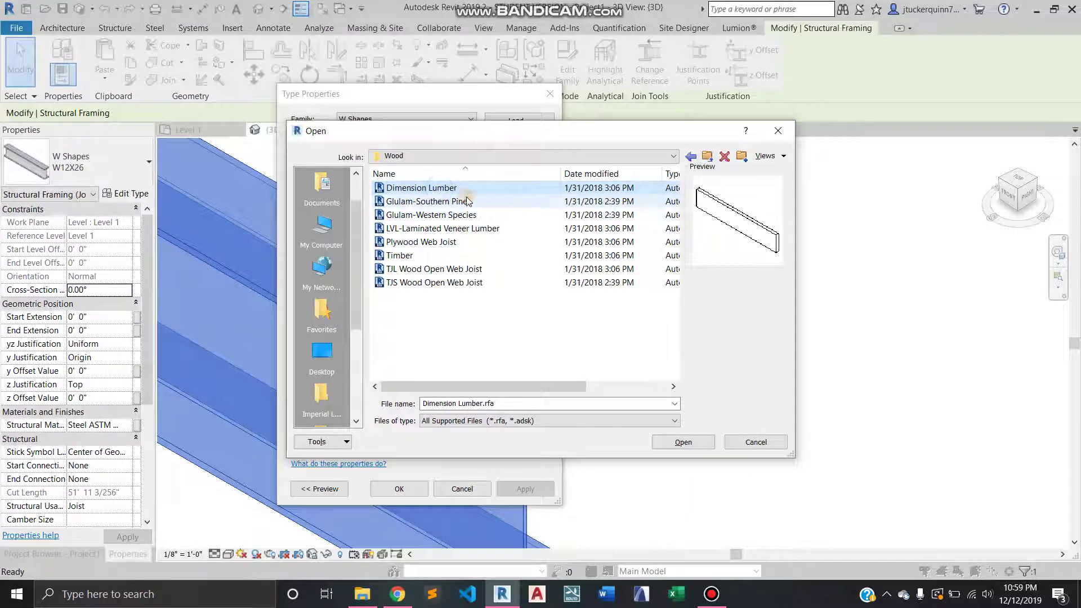
pyautogui.click(462, 201)
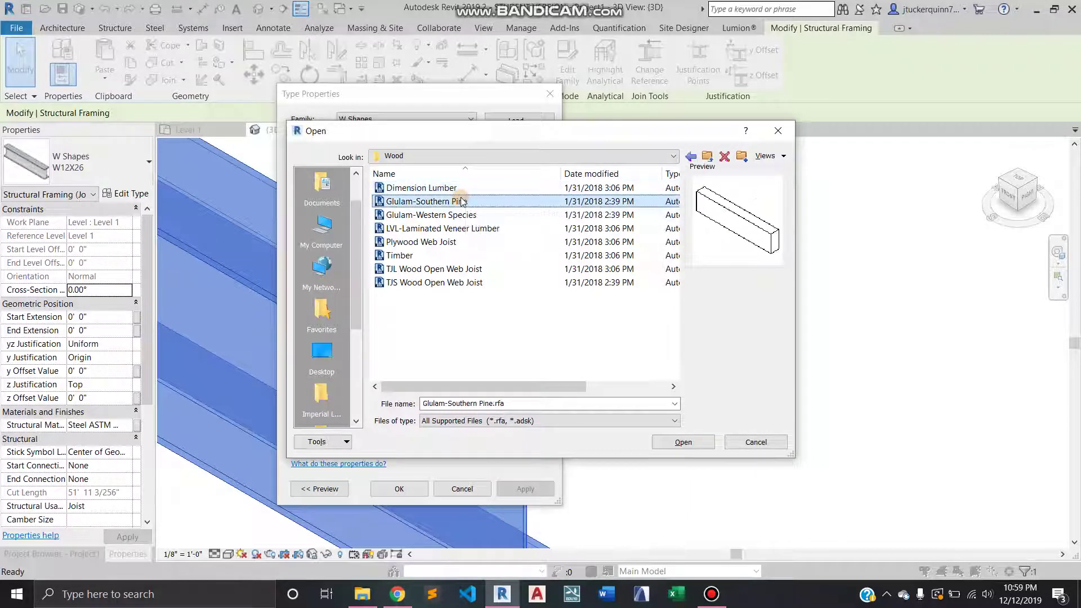
pyautogui.press('Down')
pyautogui.press('Down')
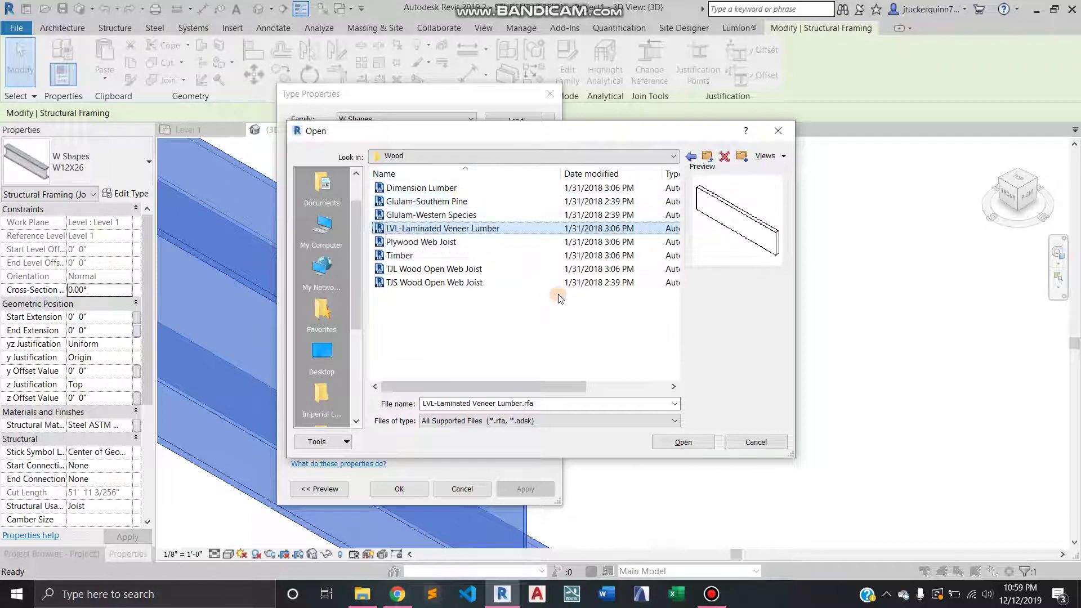
pyautogui.press('Down')
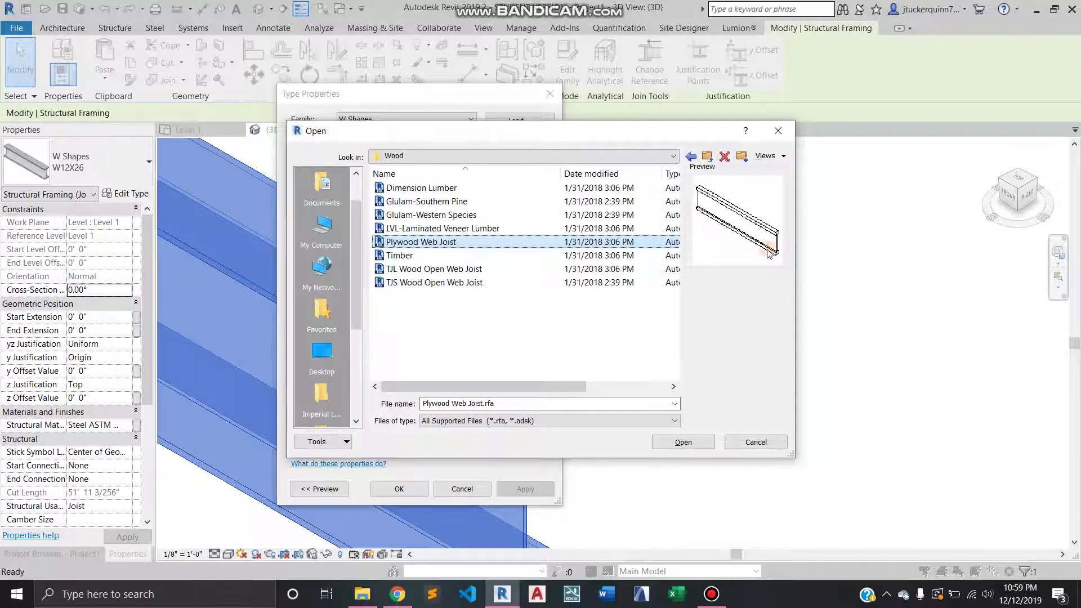
pyautogui.press('Down')
pyautogui.press('Down')
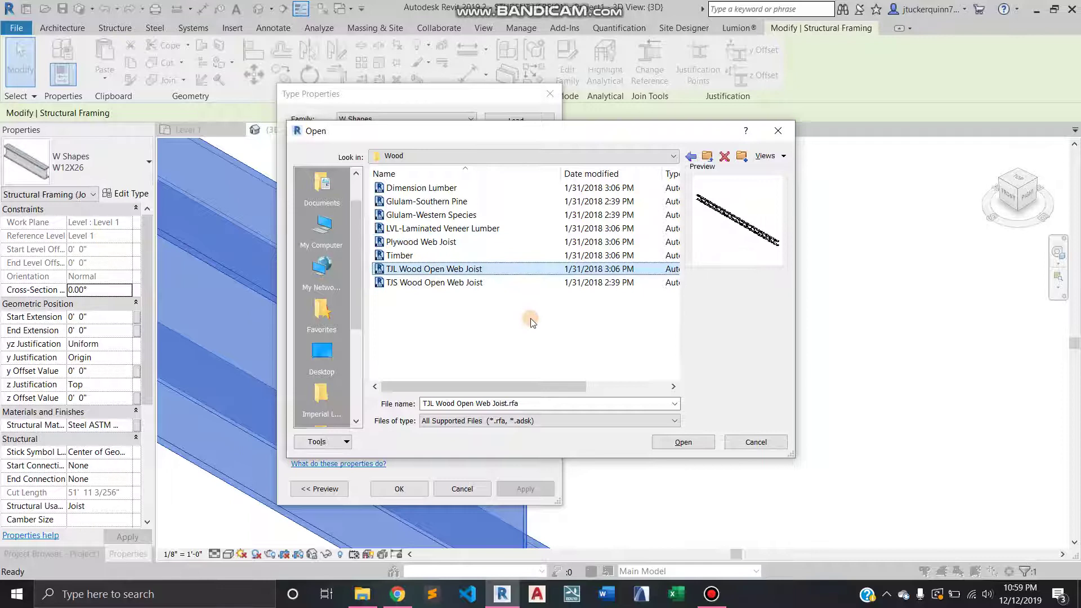
pyautogui.press('Down')
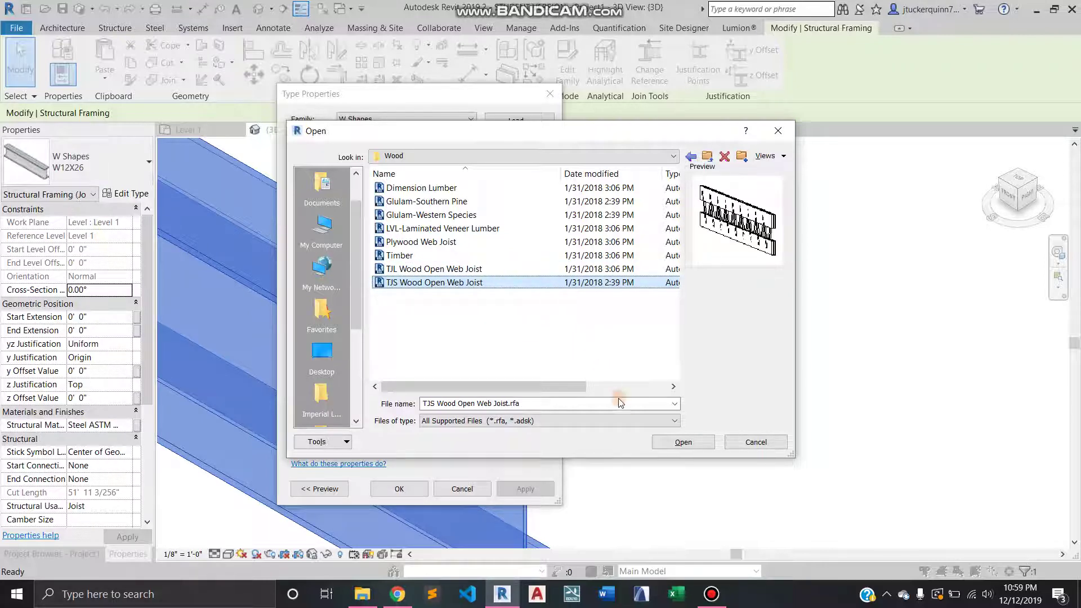
pyautogui.press('Up')
pyautogui.press('Up')
pyautogui.press('Up')
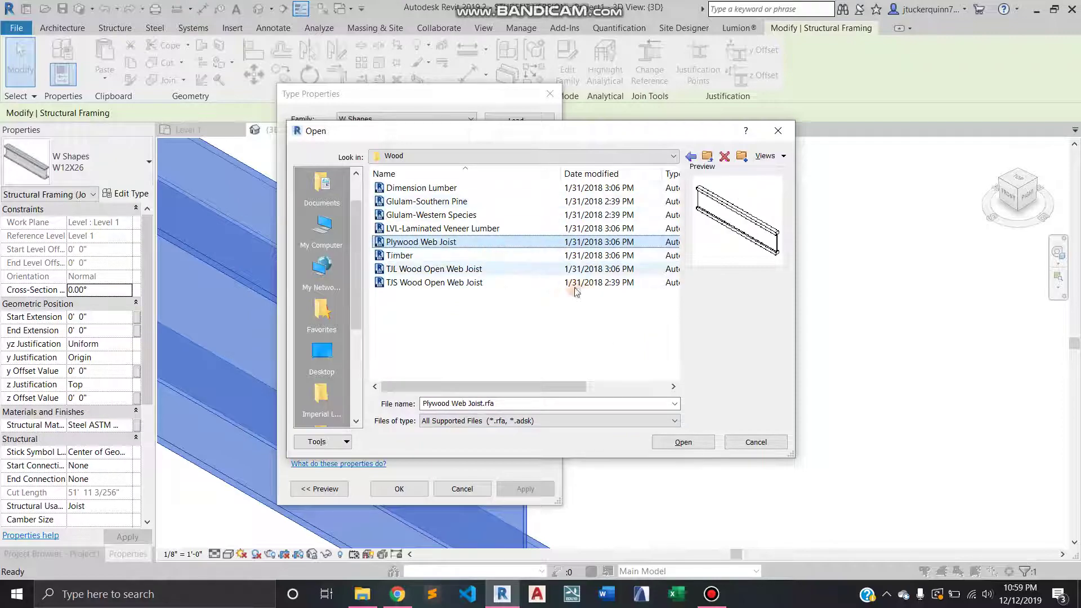
pyautogui.click(750, 443)
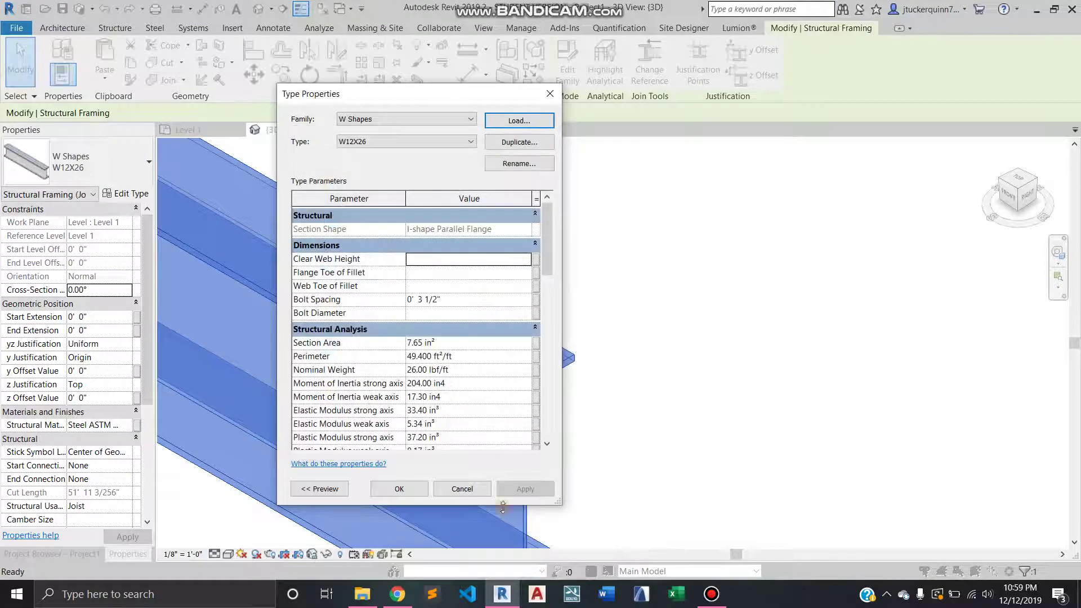
# Cancel the Type Properties and select the whole group of joists.
pyautogui.click(467, 489)
pyautogui.scroll(-6, 619, 355)
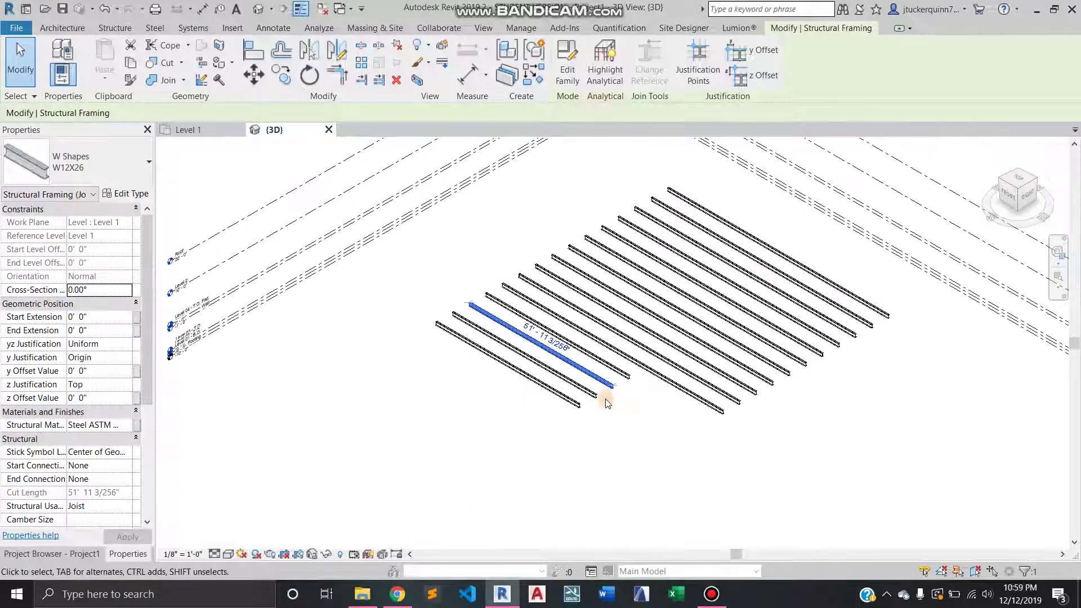
pyautogui.scroll(-2, 606, 402)
pyautogui.click(670, 407)
pyautogui.moveTo(867, 365); pyautogui.dragTo(656, 410)
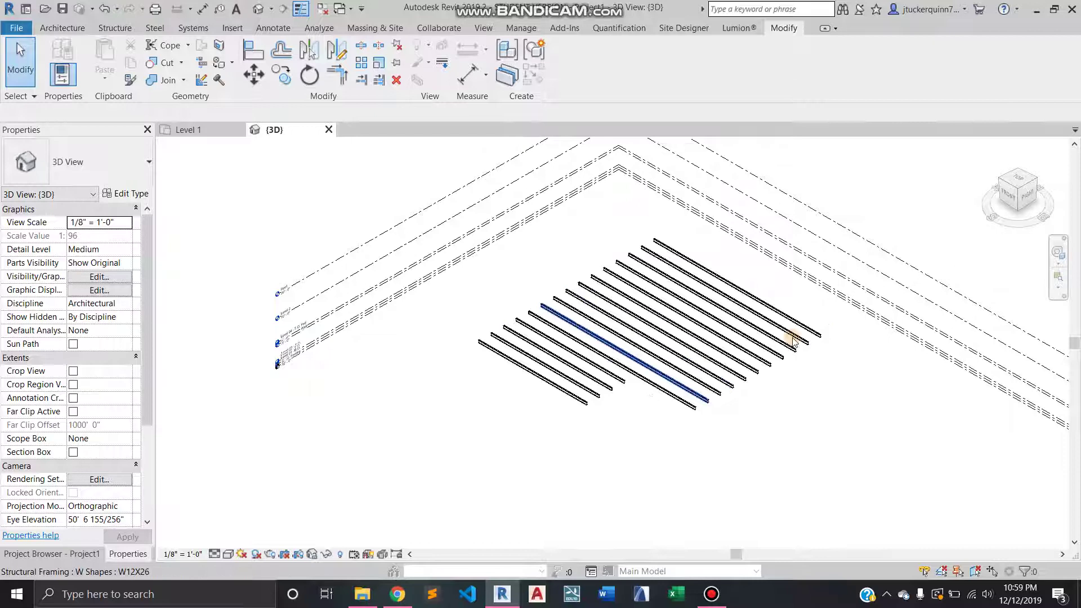
# View the beam framing from the ViewCube's TOP face and zoom to fit it.
pyautogui.click(65, 555)
pyautogui.scroll(-2, 76, 298)
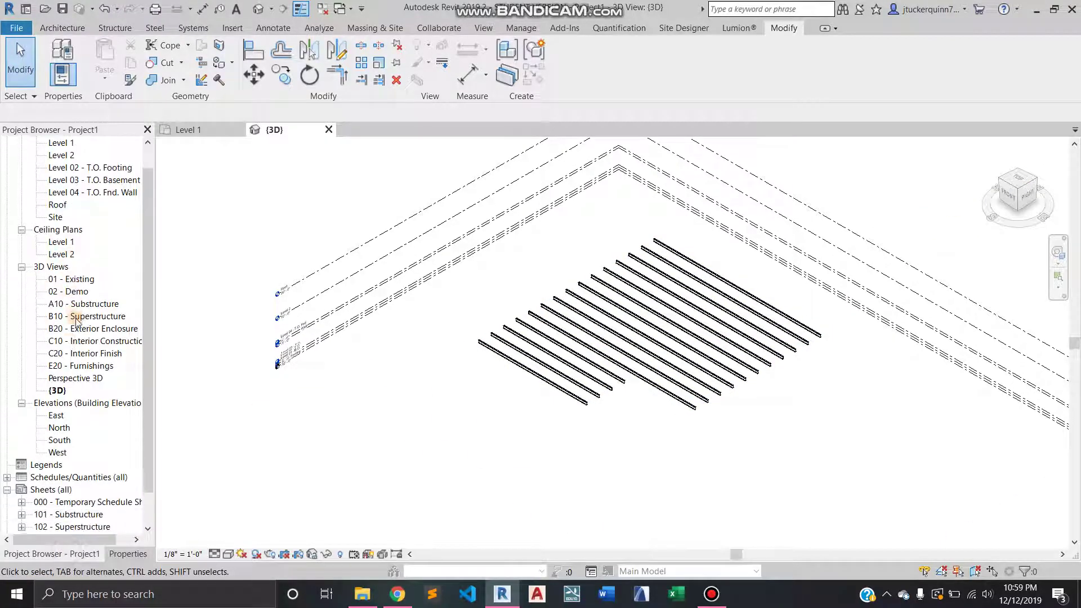
pyautogui.scroll(2, 78, 337)
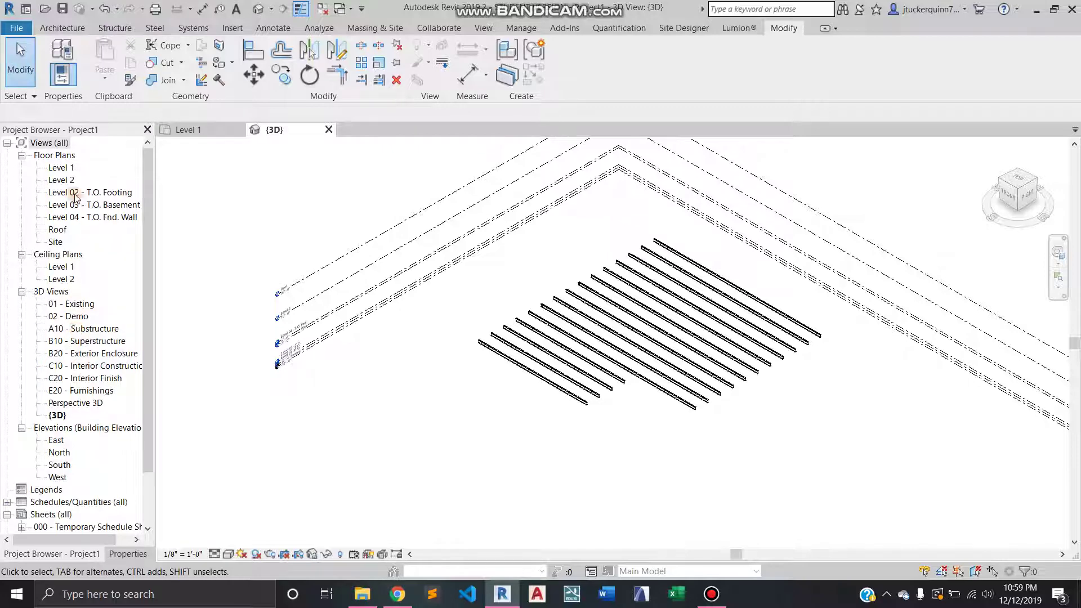
pyautogui.scroll(-5, 83, 277)
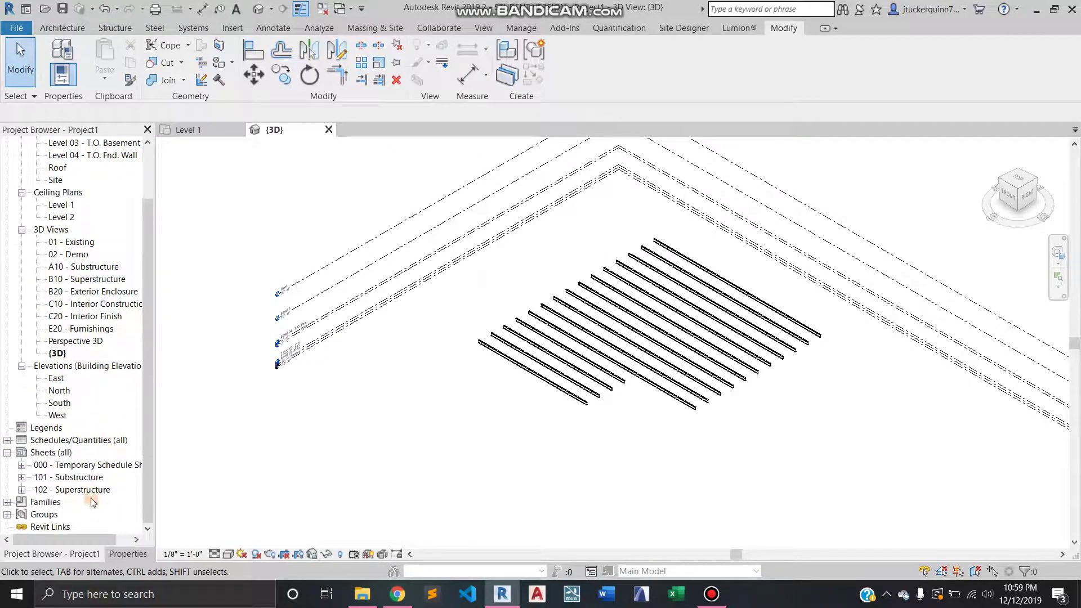
pyautogui.click(1020, 187)
pyautogui.scroll(5, 619, 395)
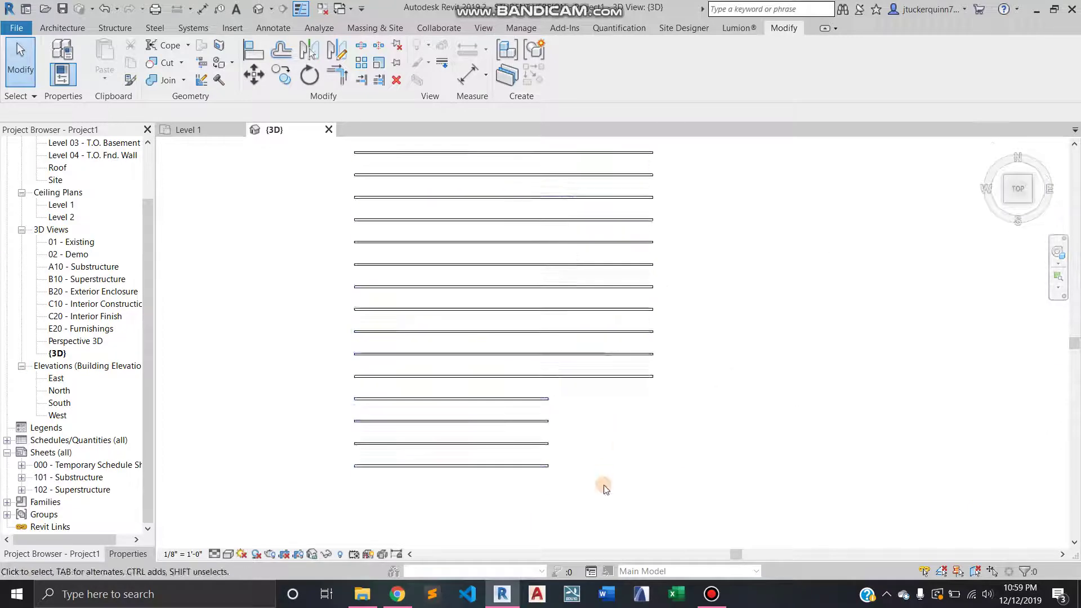
pyautogui.scroll(-2, 603, 501)
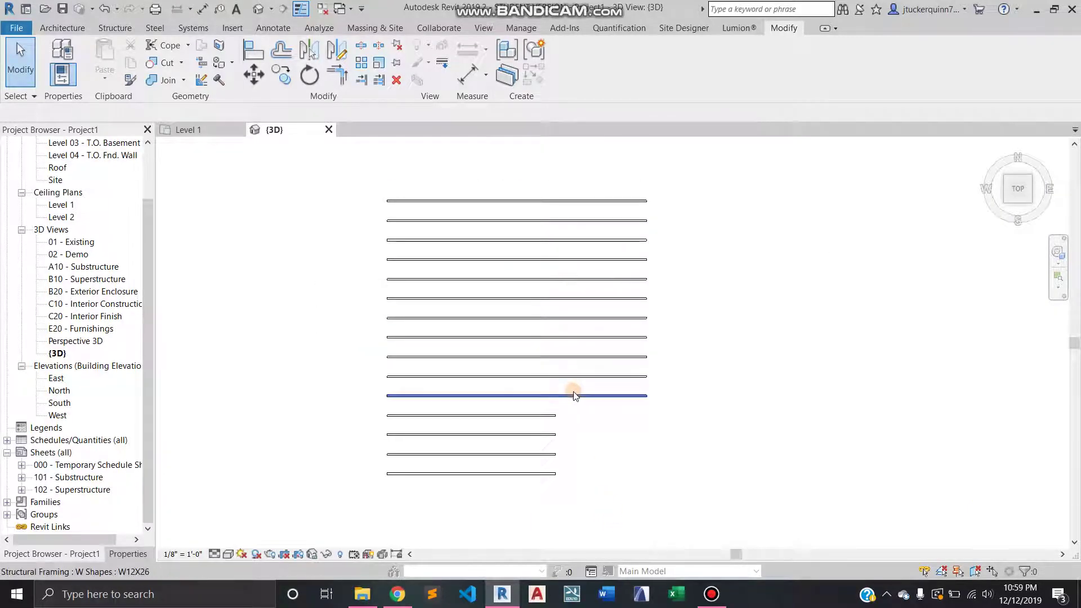